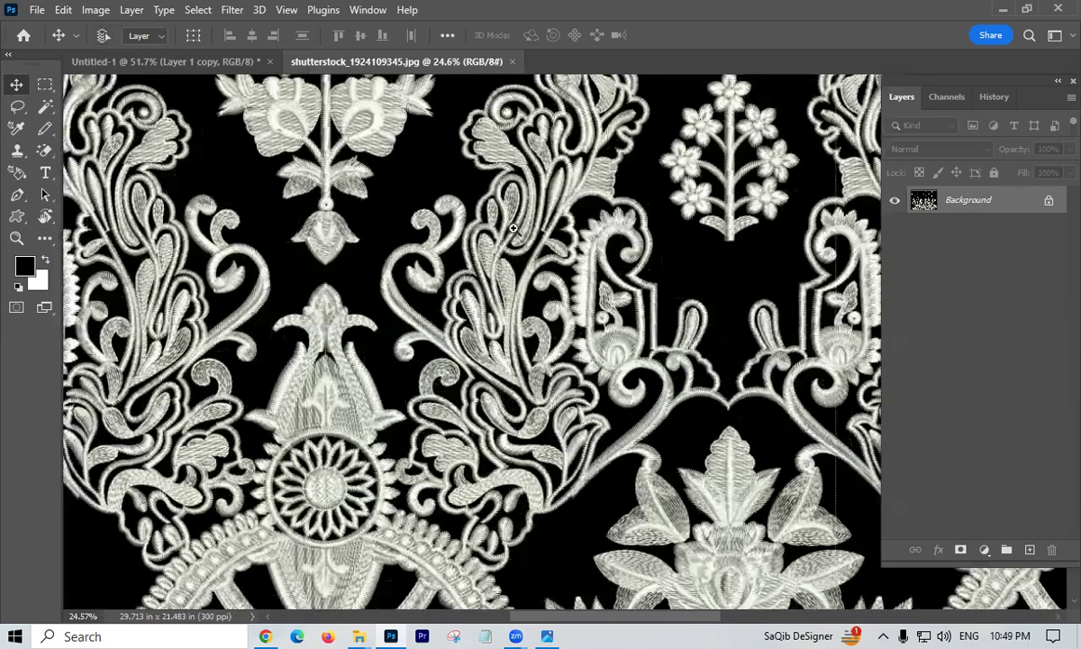
- Unlock the Background layer of the embroidery image and select every similar black background area with the Magic Wand
drag(496, 214, 518, 233)
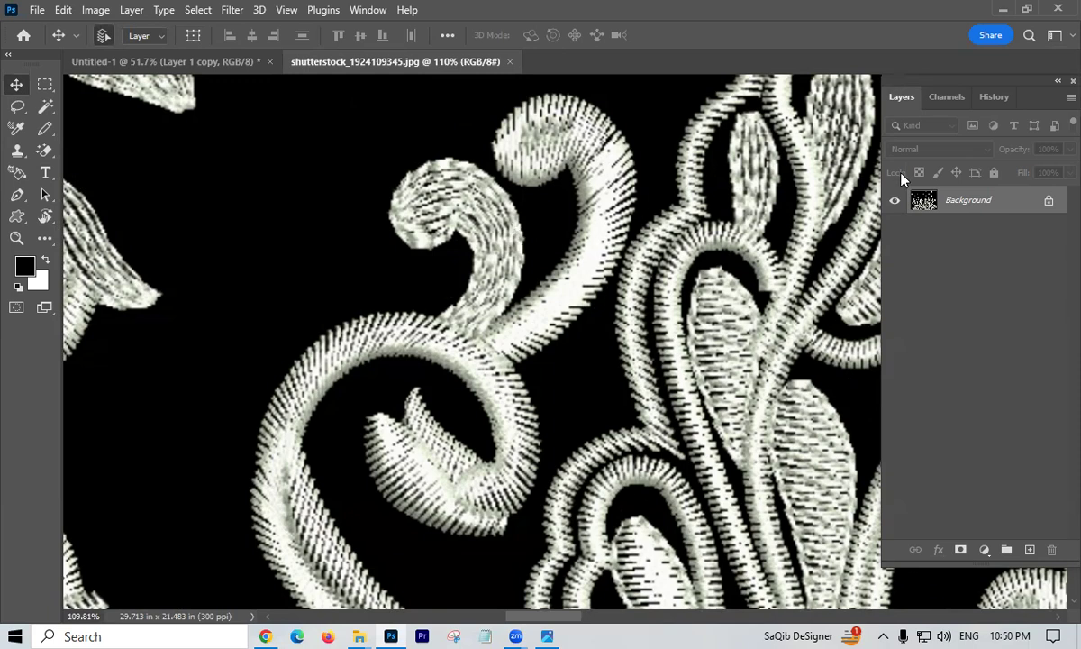
click(1049, 200)
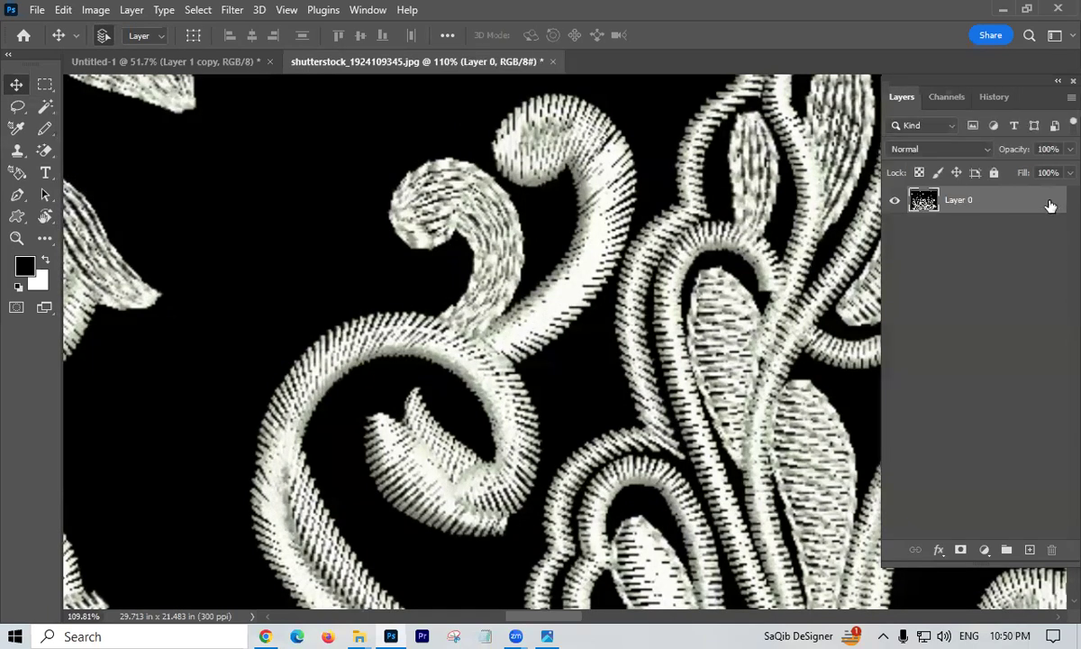
key(w)
click(286, 223)
scroll(378, 190, down, 4)
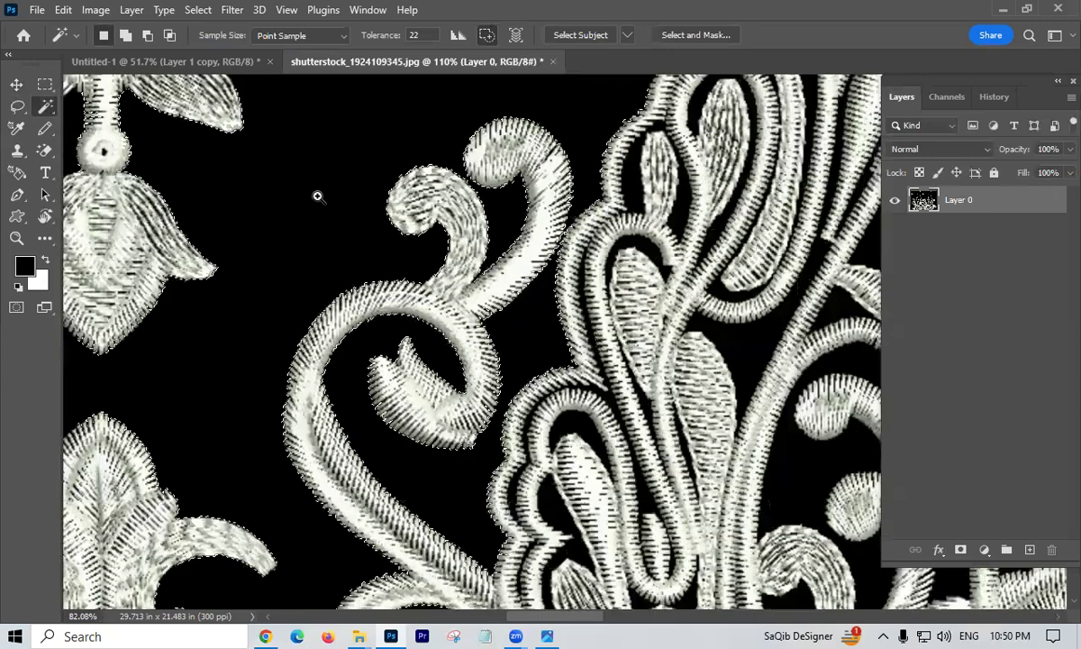
right_click(354, 230)
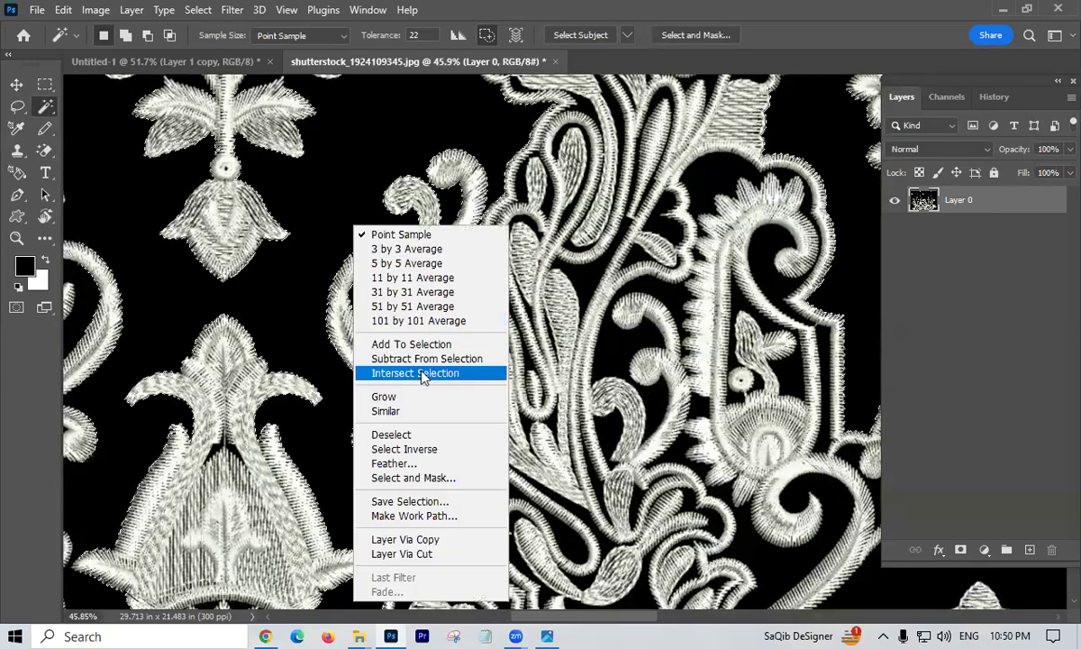
click(411, 413)
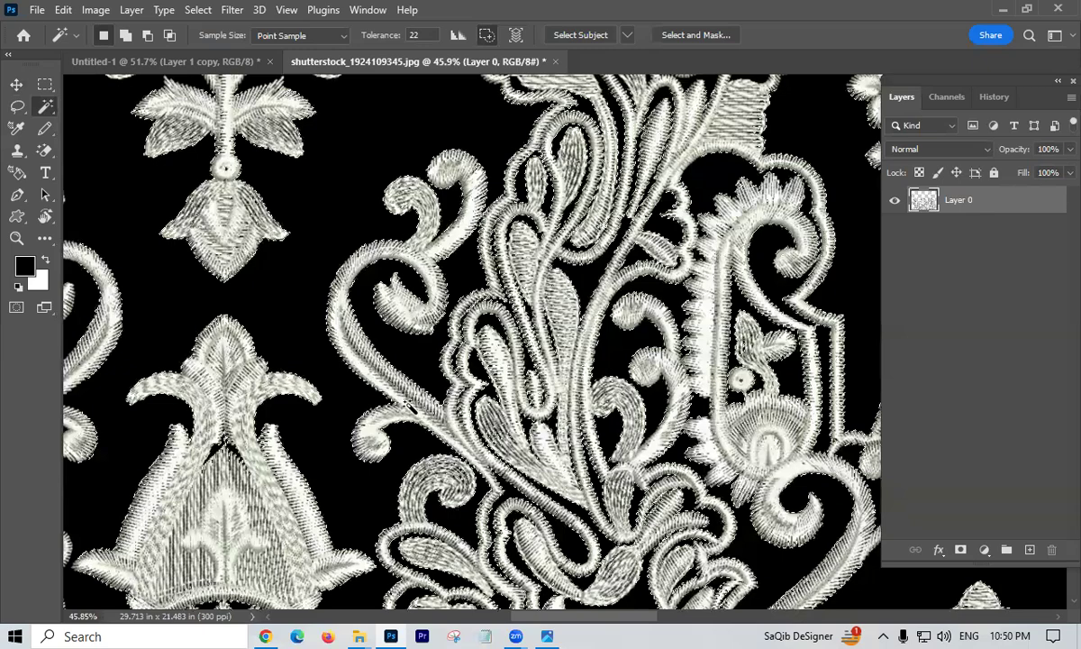
- Delete the selected black background and inspect the stitched edges of the embroidery motifs
key(Delete)
scroll(540, 257, up, 5)
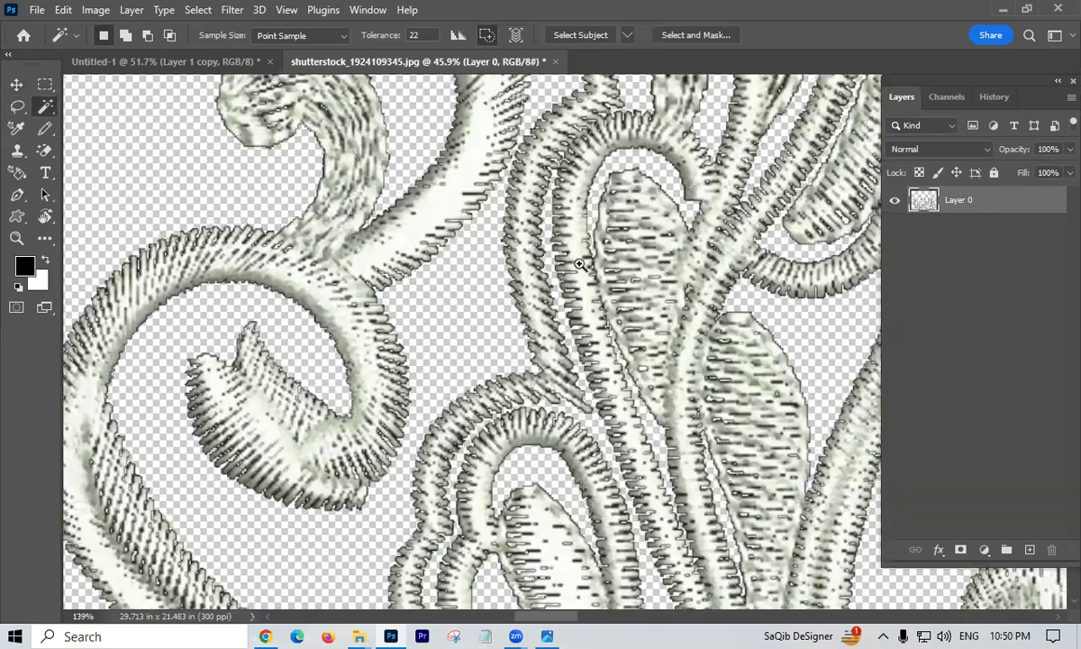
scroll(579, 264, up, 1)
scroll(510, 251, down, 3)
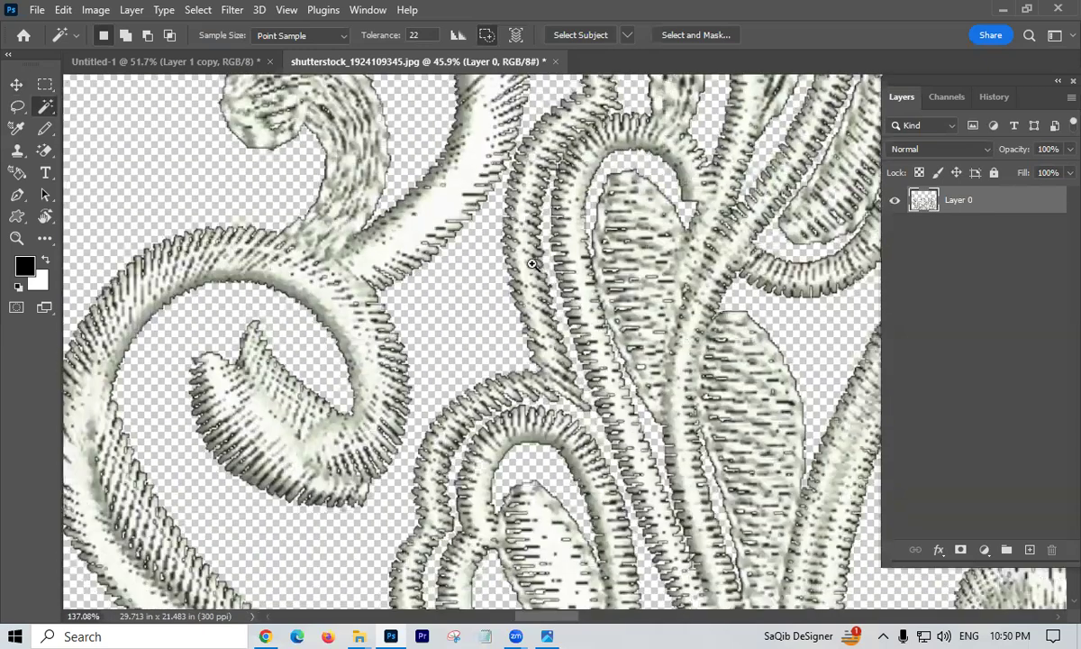
- Fill the selected background areas around the embroidery with the black foreground colour and deselect
scroll(516, 261, down, 6)
click(440, 262)
key(alt+BackSpace)
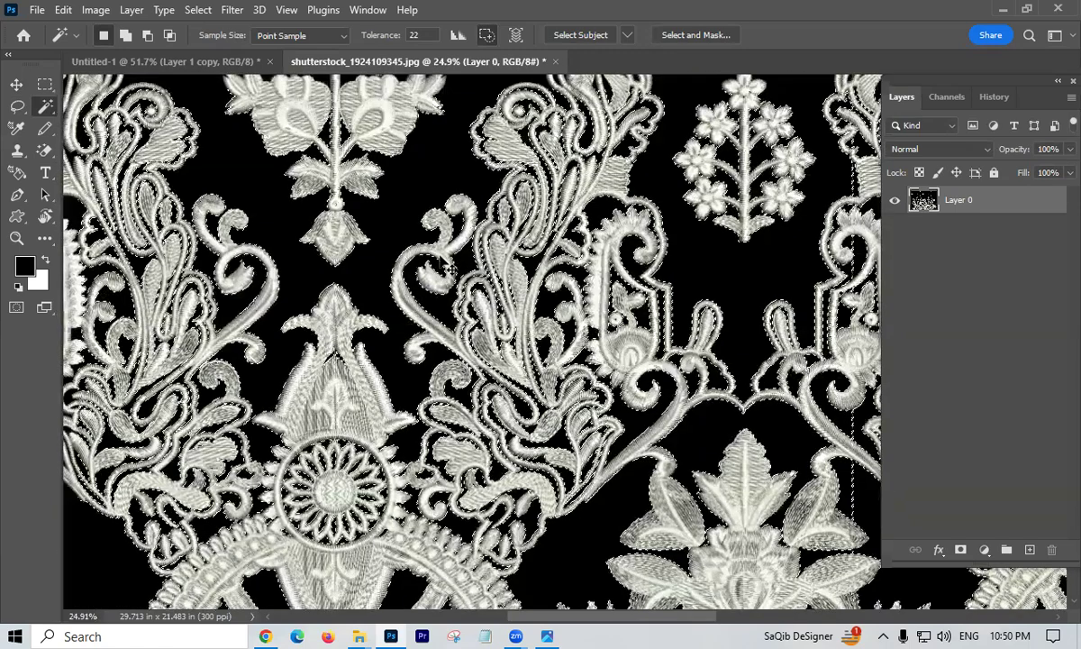
key(ctrl+d)
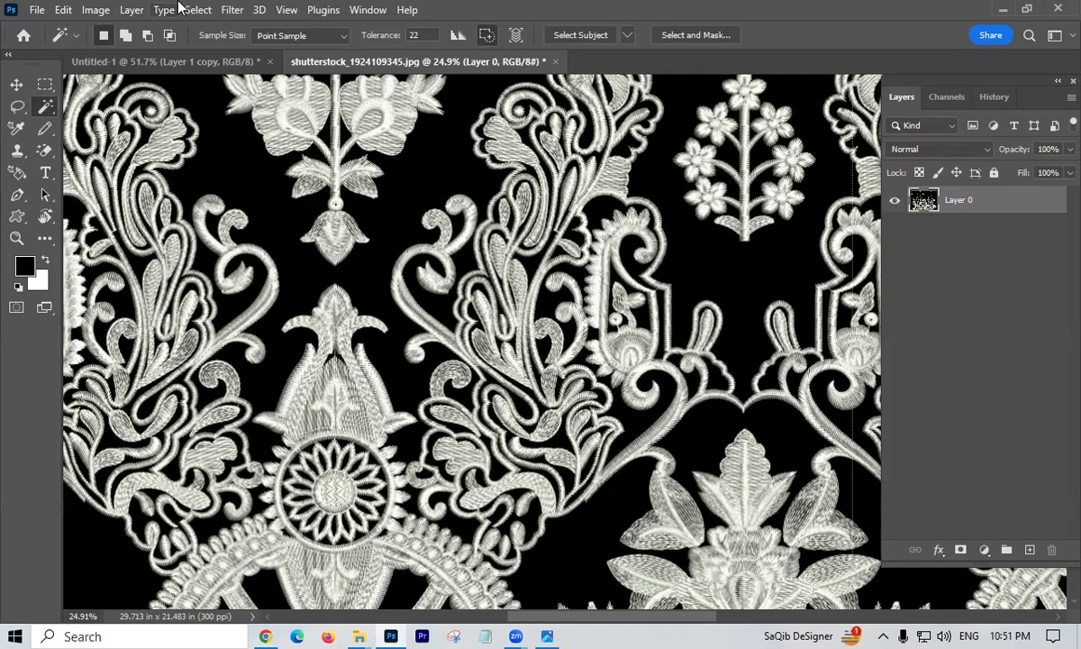
- Switch to File Explorer and open the texture border PSD file from the Downloads folder
click(1003, 9)
click(1060, 20)
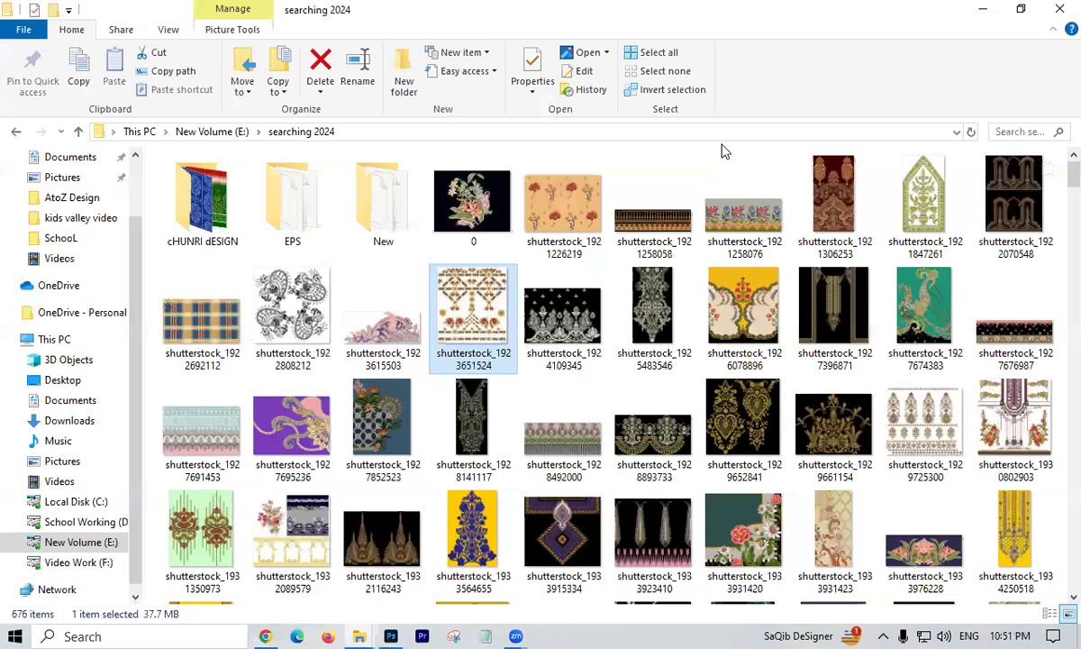
scroll(54, 189, up, 2)
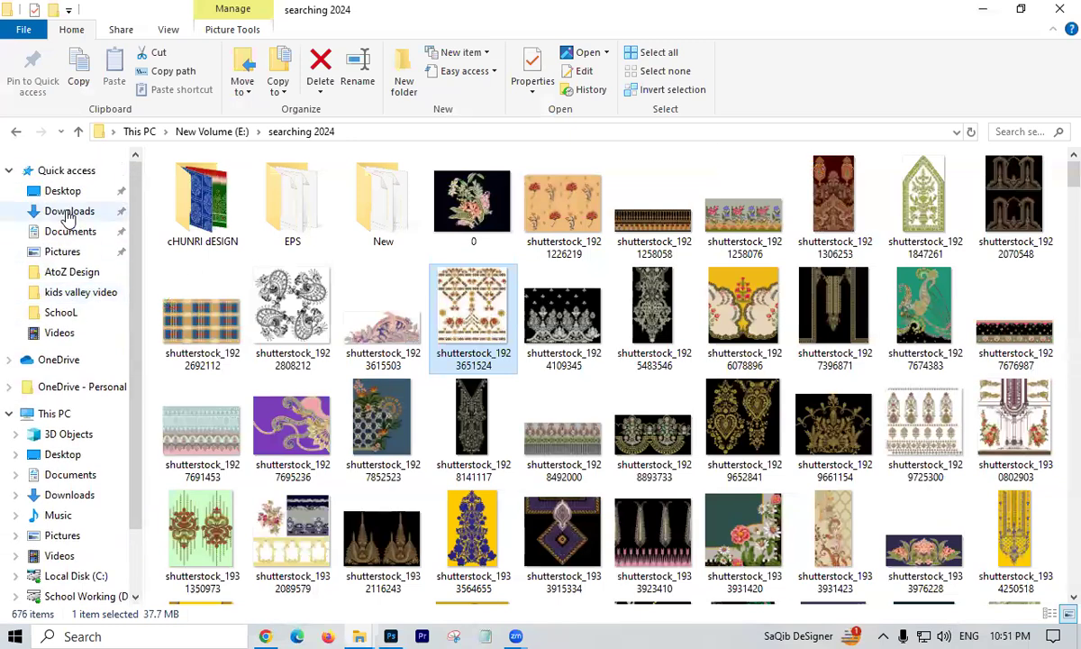
click(69, 211)
click(342, 236)
- Switch to Chrome, download FLOWER BUNCH-2.psd from the WhatsApp group chat, and open it in Photoshop
click(328, 637)
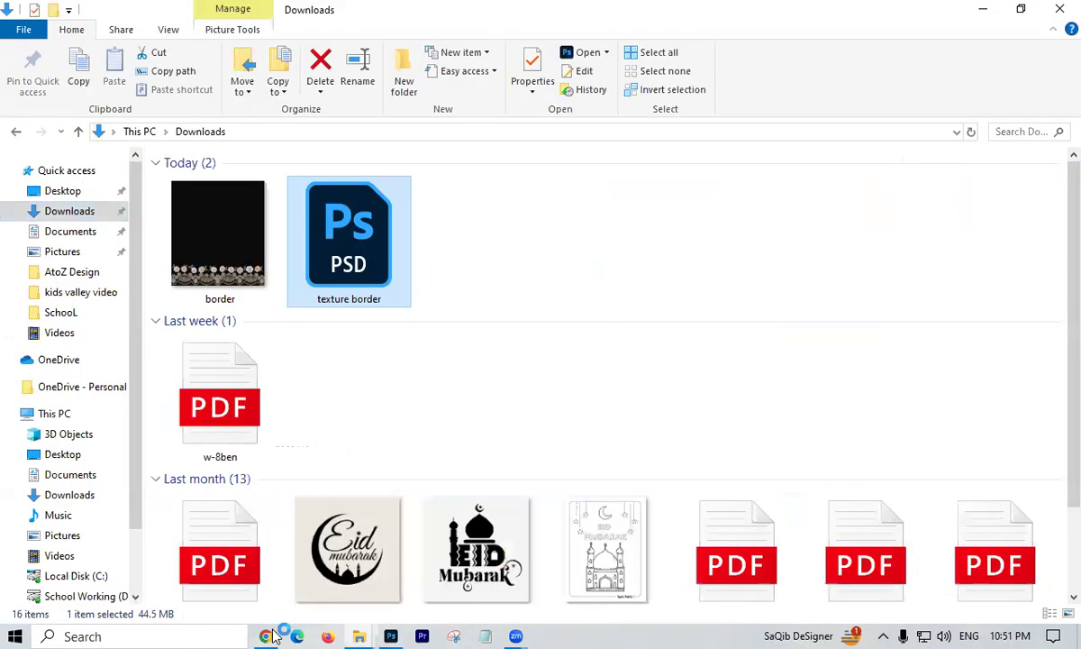
click(268, 637)
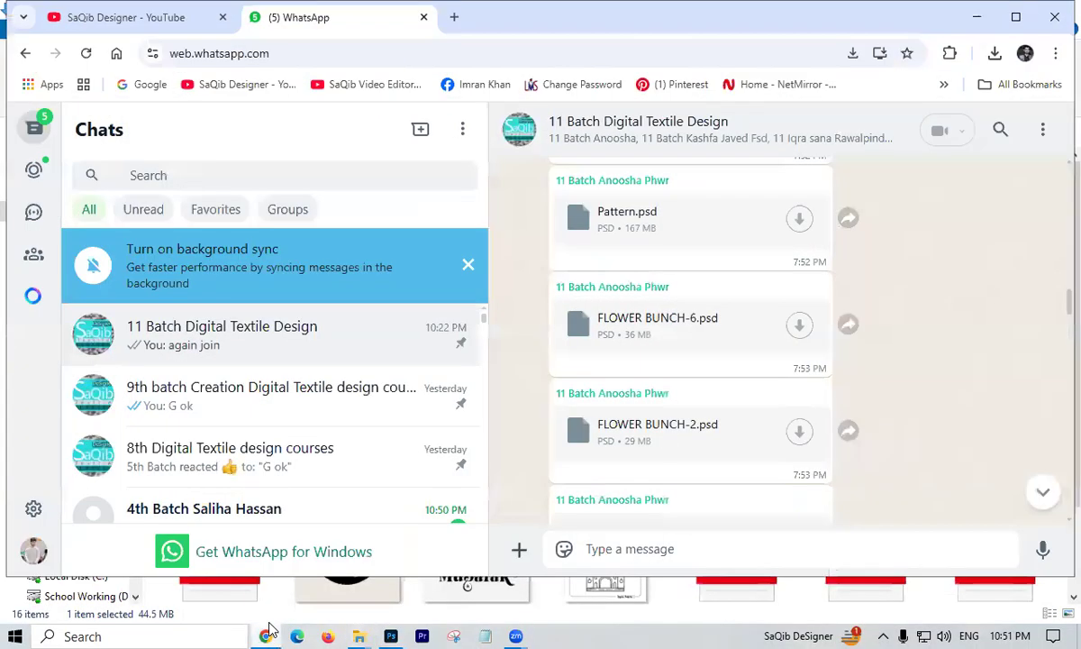
click(799, 431)
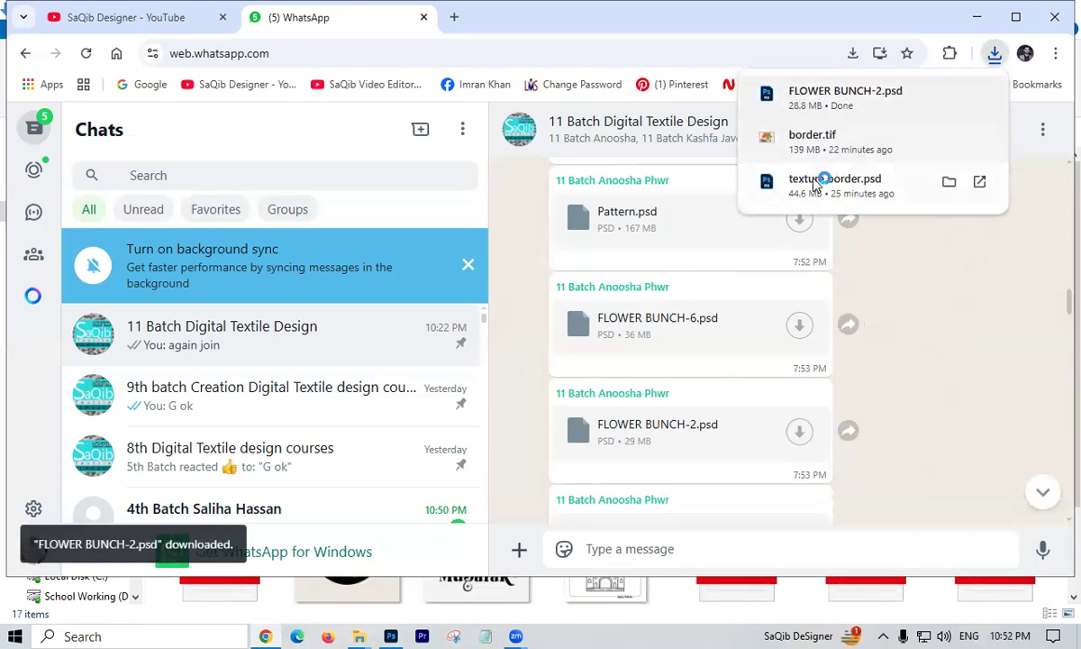
click(815, 183)
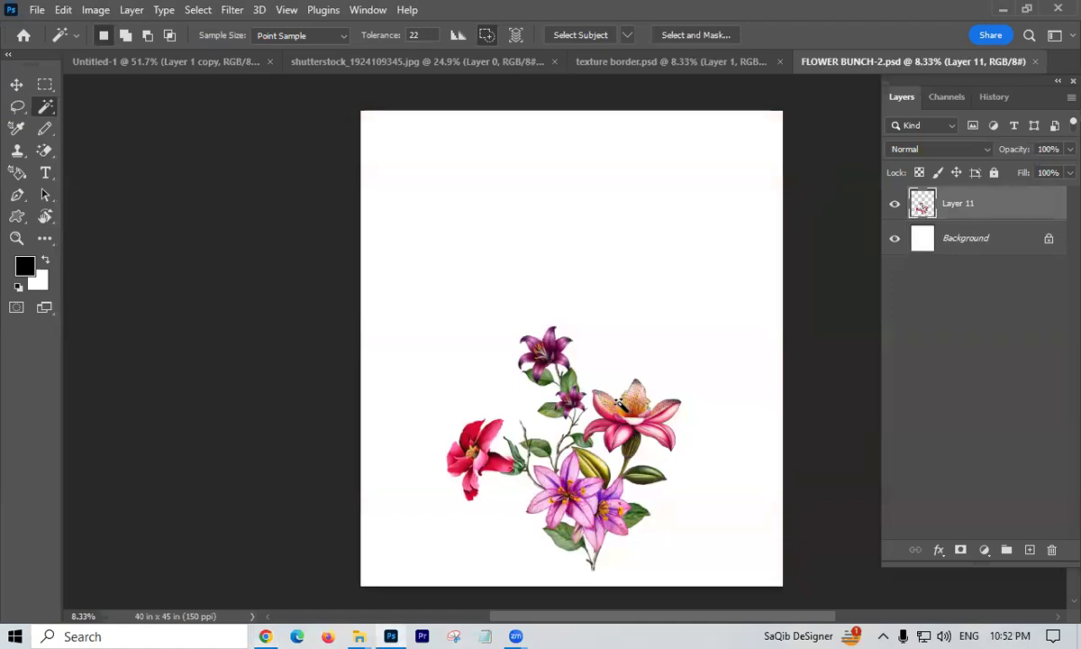
- Hide the white Background layer and inspect the dark outline around the pink lily's central spotted petal
scroll(620, 402, down, 5)
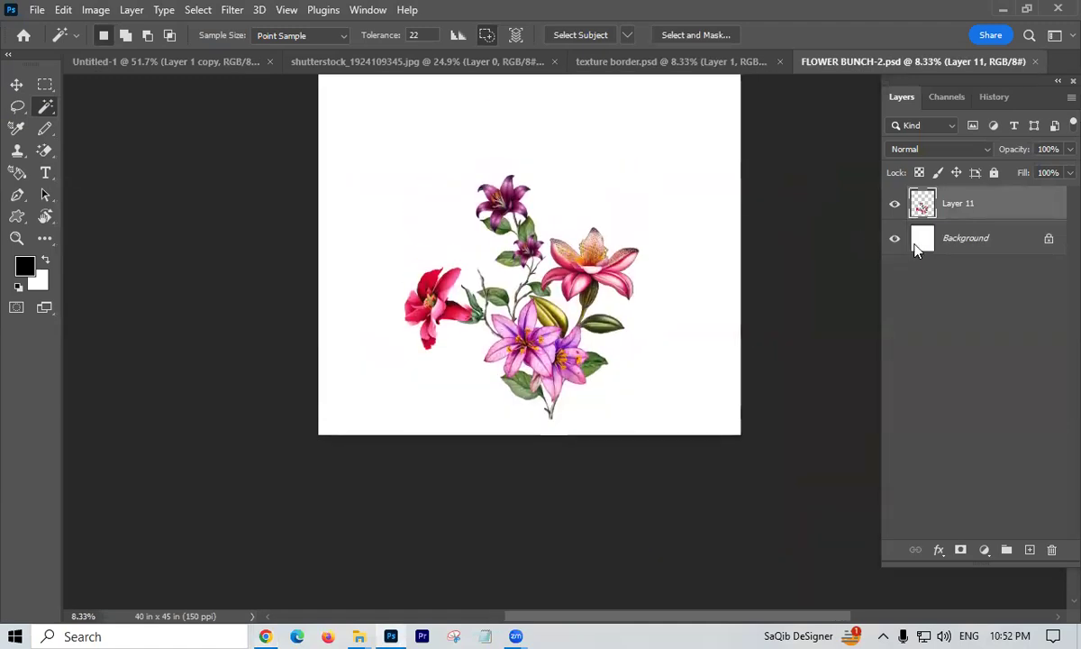
click(895, 238)
drag(624, 211, 614, 210)
drag(682, 440, 489, 207)
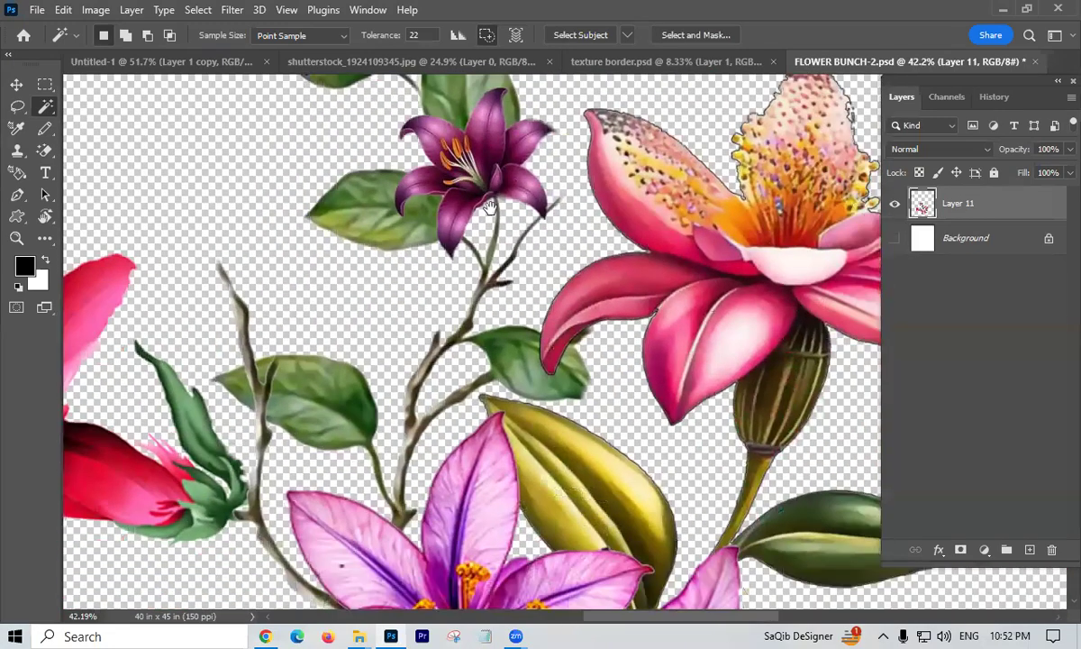
drag(552, 270, 460, 387)
drag(636, 182, 697, 203)
drag(681, 295, 658, 218)
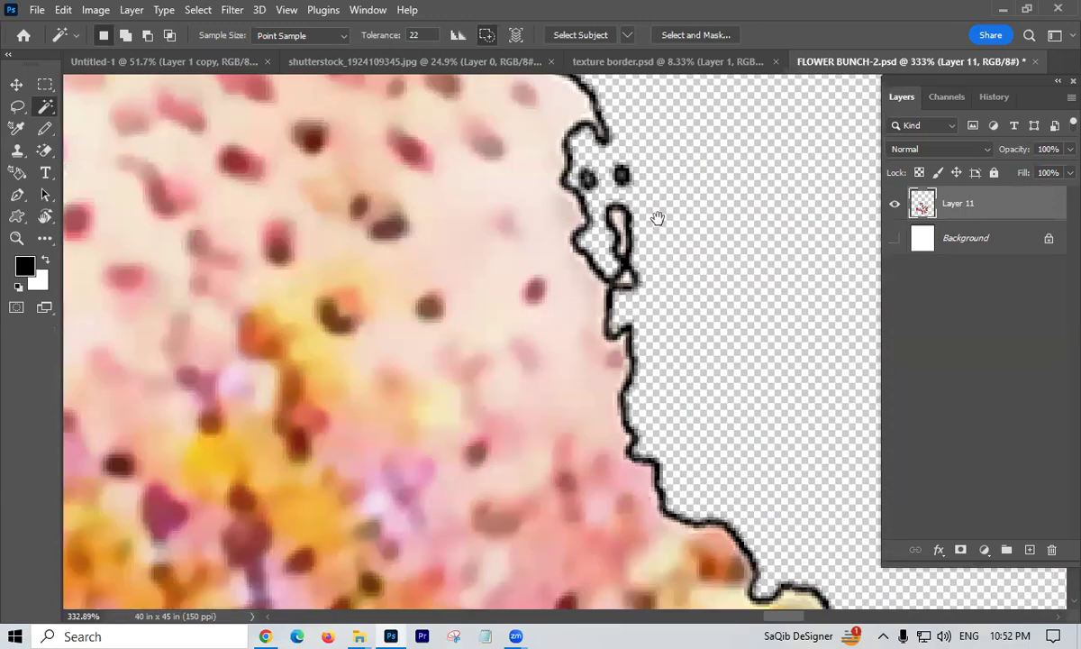
mouse_move(676, 174)
mouse_down()
mouse_move(633, 188)
mouse_move(664, 168)
mouse_up()
- Erase the dark outline along the central spotted petal's right edge using the Eraser at brush size 45
key(v)
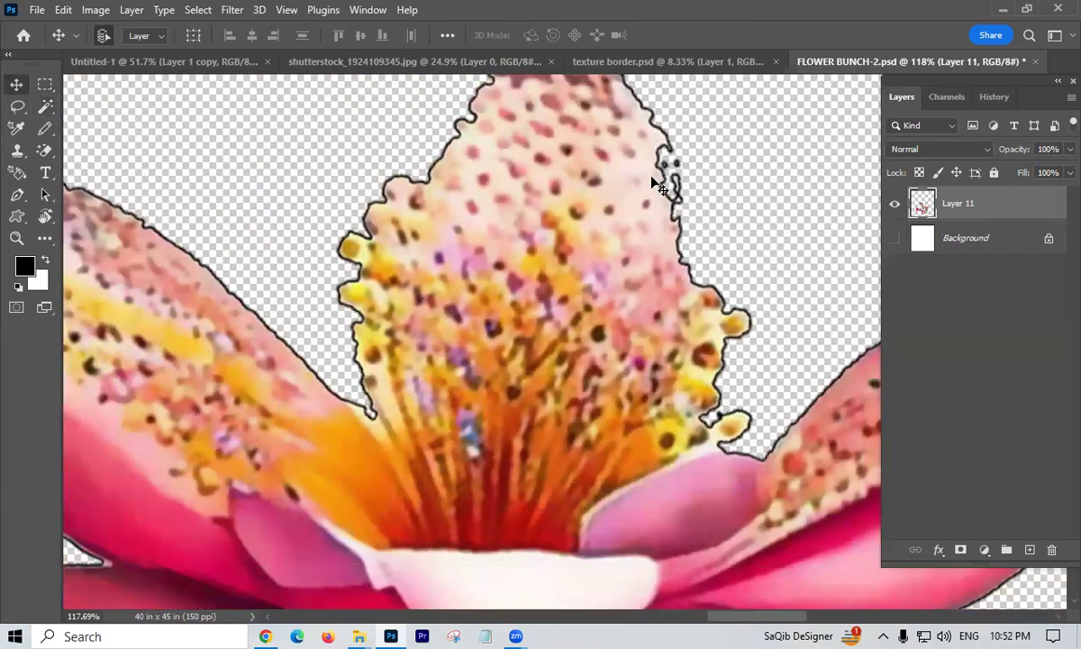
key(e)
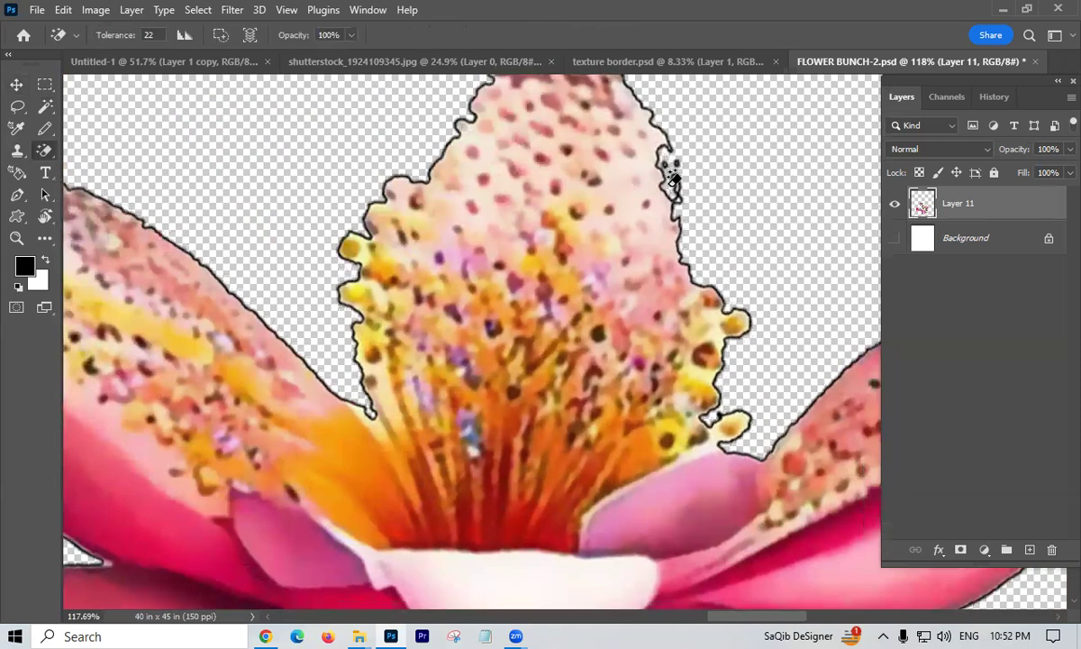
key(shift+e)
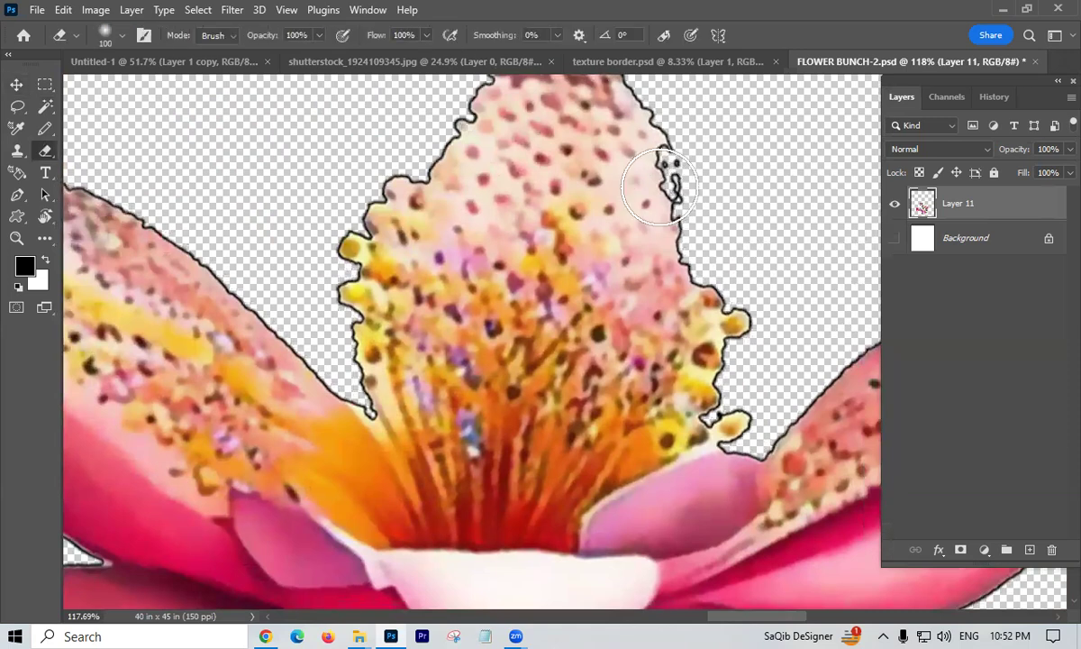
key(bracketleft)
key(bracketleft)
key(bracketleft)
key(bracketleft)
key(bracketleft)
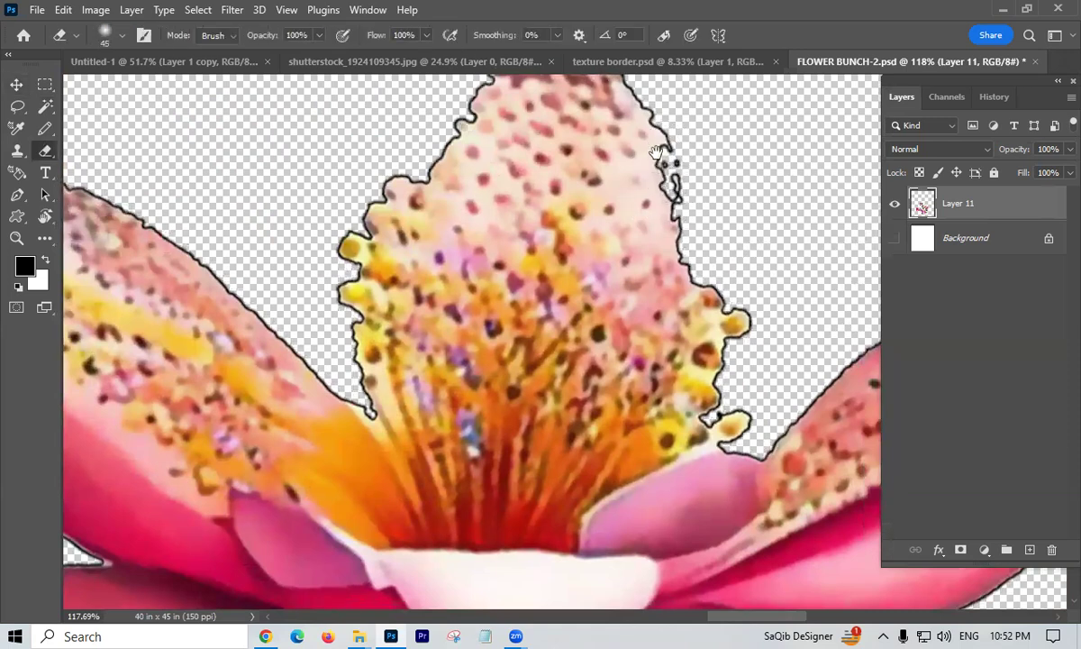
drag(657, 150, 664, 227)
mouse_move(613, 113)
mouse_down()
mouse_move(641, 141)
mouse_move(679, 225)
mouse_up()
mouse_move(586, 121)
mouse_down()
mouse_move(645, 145)
mouse_move(665, 184)
mouse_move(698, 331)
mouse_move(744, 373)
mouse_move(753, 403)
mouse_move(737, 470)
mouse_move(753, 496)
mouse_up()
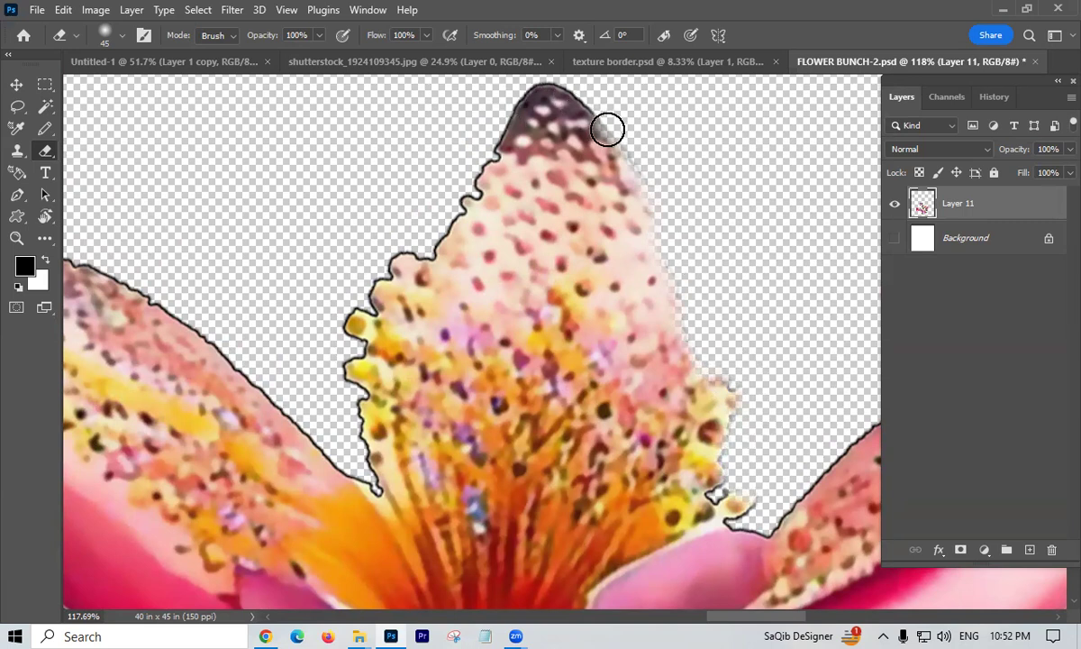
- Try erasing the outline around the central petal's tip and left edge, and undo those strokes
mouse_move(604, 103)
mouse_down()
mouse_move(550, 78)
mouse_move(522, 91)
mouse_move(453, 180)
mouse_move(457, 167)
mouse_move(459, 189)
mouse_move(471, 192)
mouse_move(421, 254)
mouse_move(367, 285)
mouse_up()
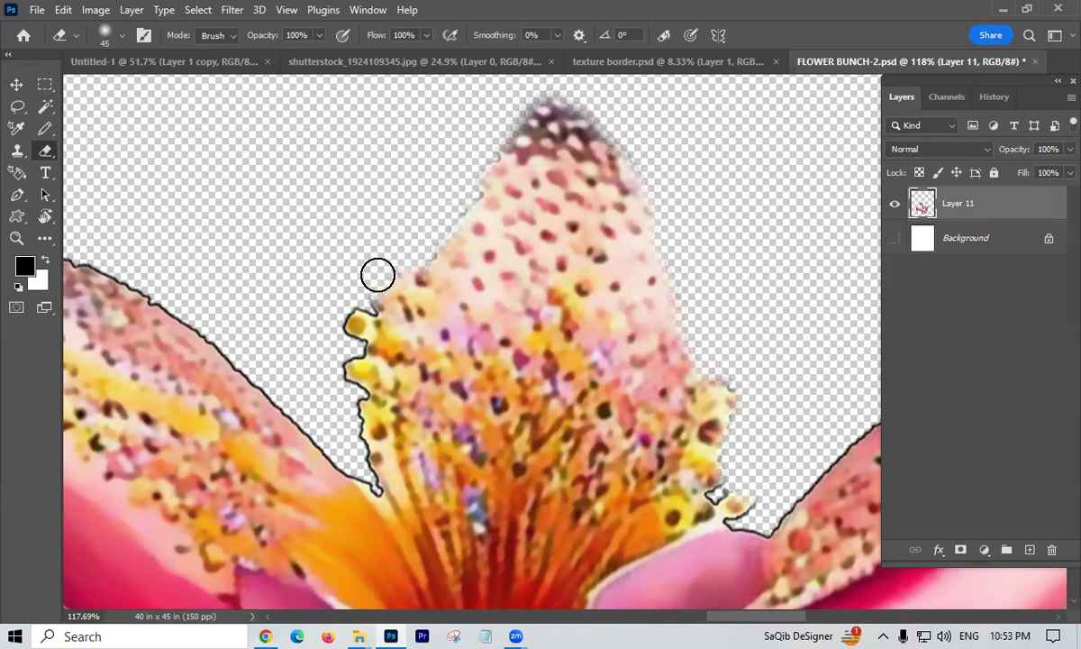
key(ctrl+z)
key(ctrl+z)
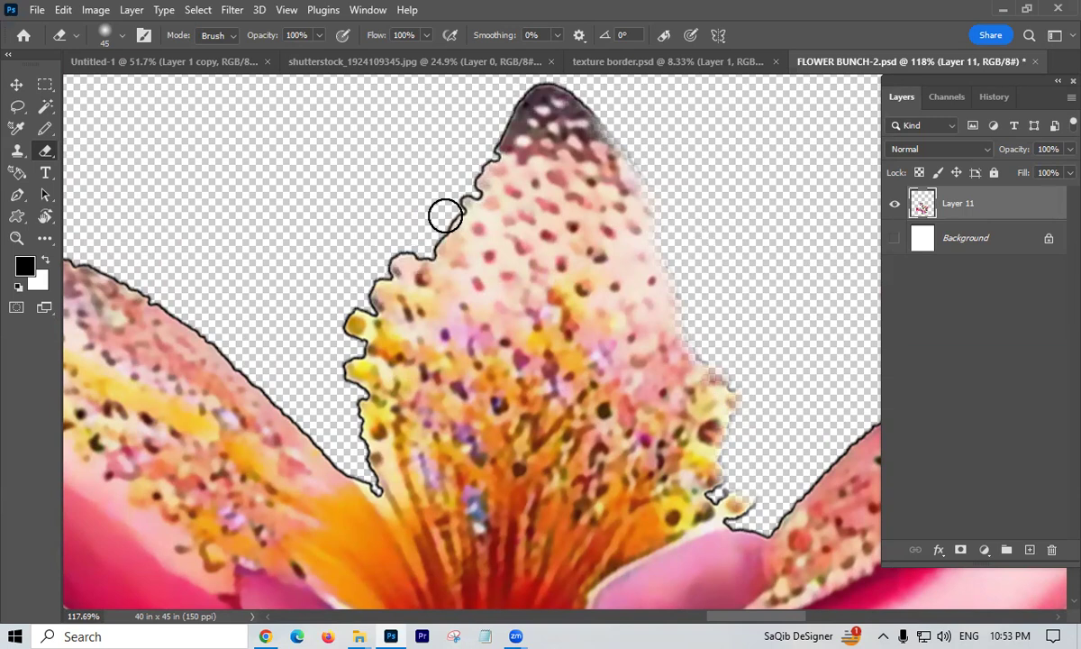
- Lasso the dark outline along the central petal's upper left edge, delete it, and deselect
key(l)
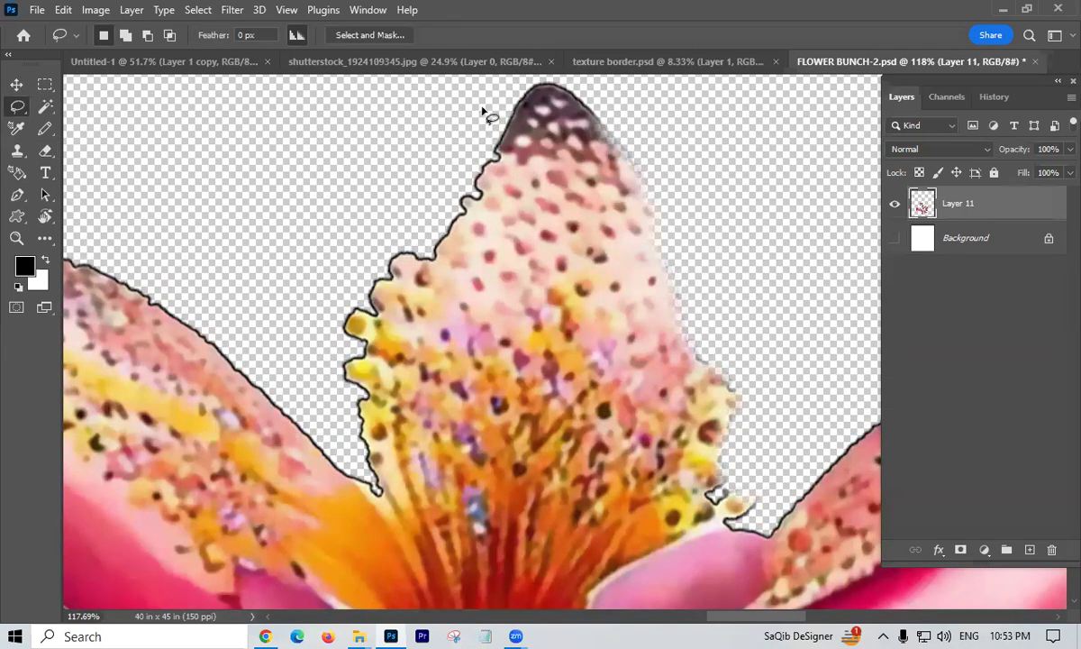
mouse_move(509, 95)
mouse_down()
mouse_move(528, 85)
mouse_move(522, 113)
mouse_move(458, 216)
mouse_move(416, 239)
mouse_move(403, 206)
mouse_up()
key(Delete)
key(ctrl+d)
scroll(504, 174, up, 1)
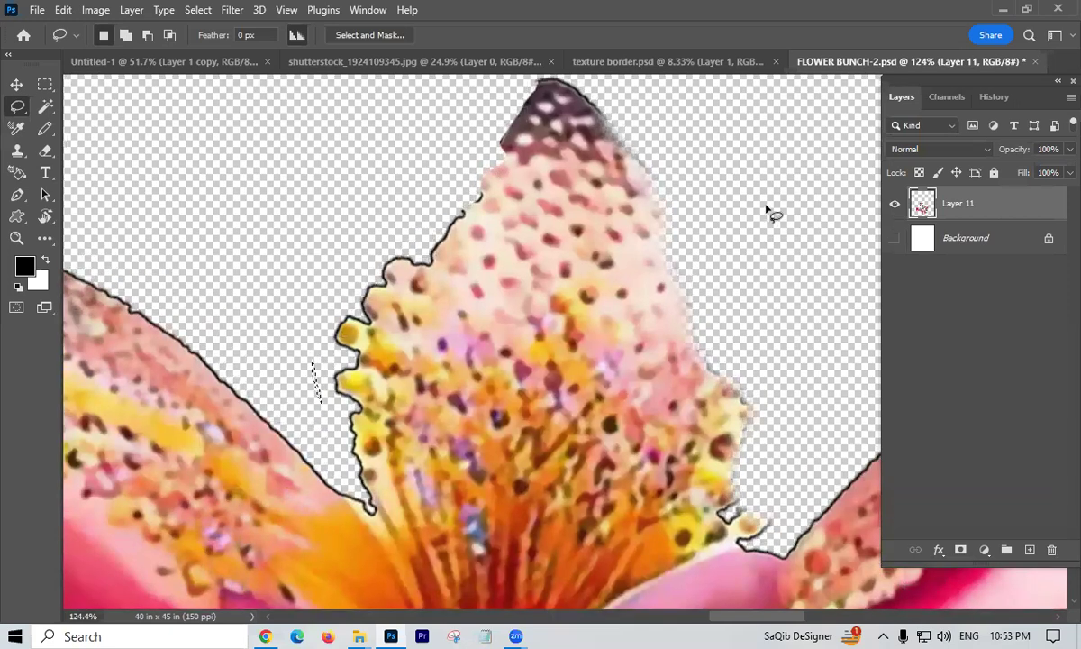
- Lasso the remaining outline around the central petal's tip and lower left edge, delete it, and deselect
mouse_move(321, 326)
mouse_down()
mouse_move(328, 415)
mouse_move(344, 427)
mouse_move(361, 413)
mouse_move(351, 377)
mouse_move(360, 341)
mouse_move(430, 281)
mouse_move(545, 97)
mouse_move(580, 109)
mouse_move(667, 255)
mouse_move(744, 348)
mouse_move(764, 199)
mouse_move(618, 100)
mouse_move(543, 78)
mouse_move(300, 259)
mouse_up()
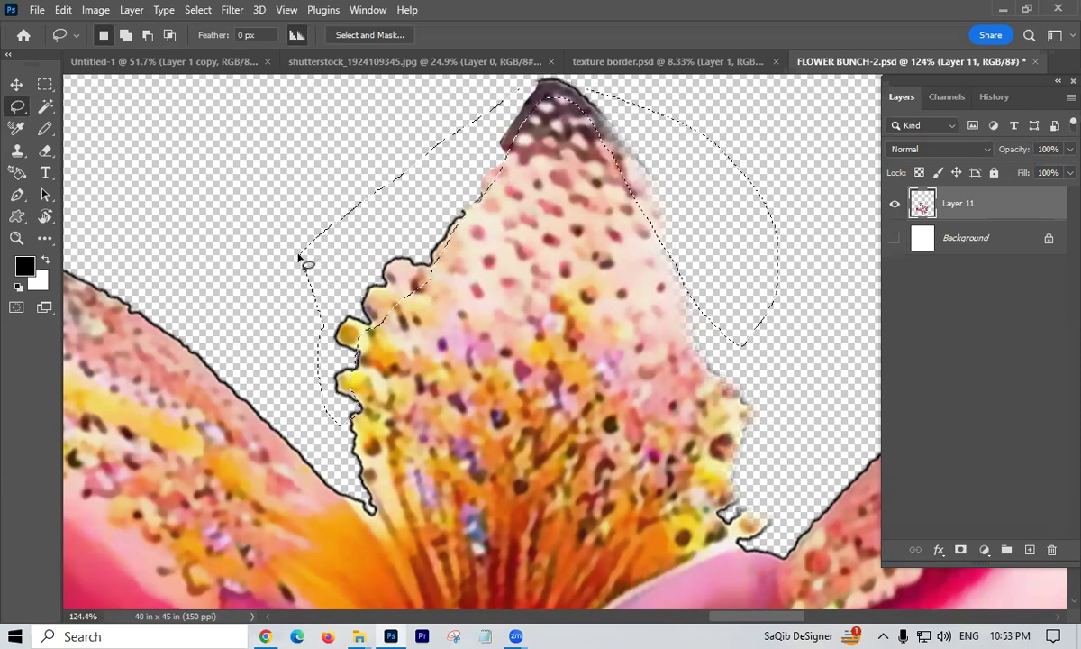
key(Delete)
key(ctrl+d)
- Examine the trimmed central petal up close and within the whole flower bunch
scroll(412, 313, down, 2)
scroll(412, 312, down, 4)
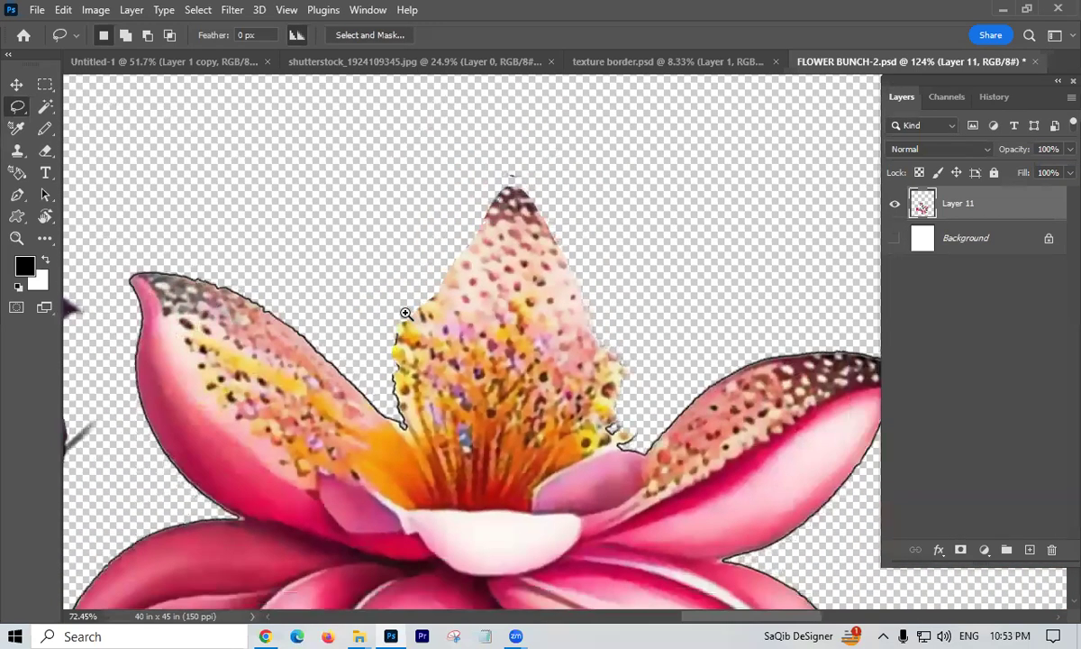
scroll(506, 295, down, 2)
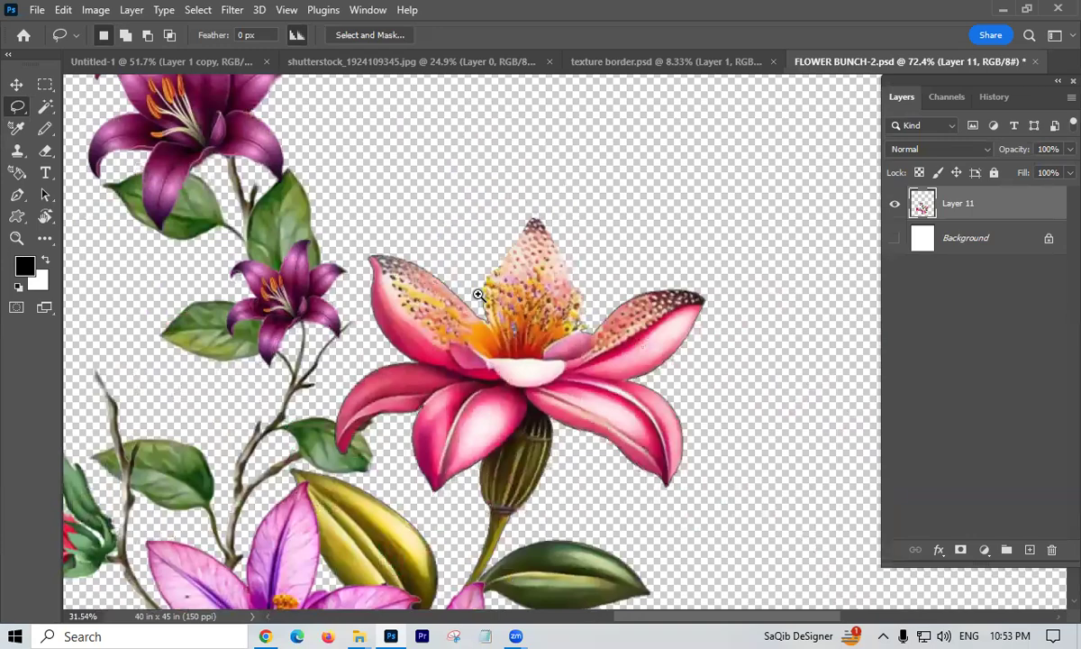
scroll(479, 295, up, 4)
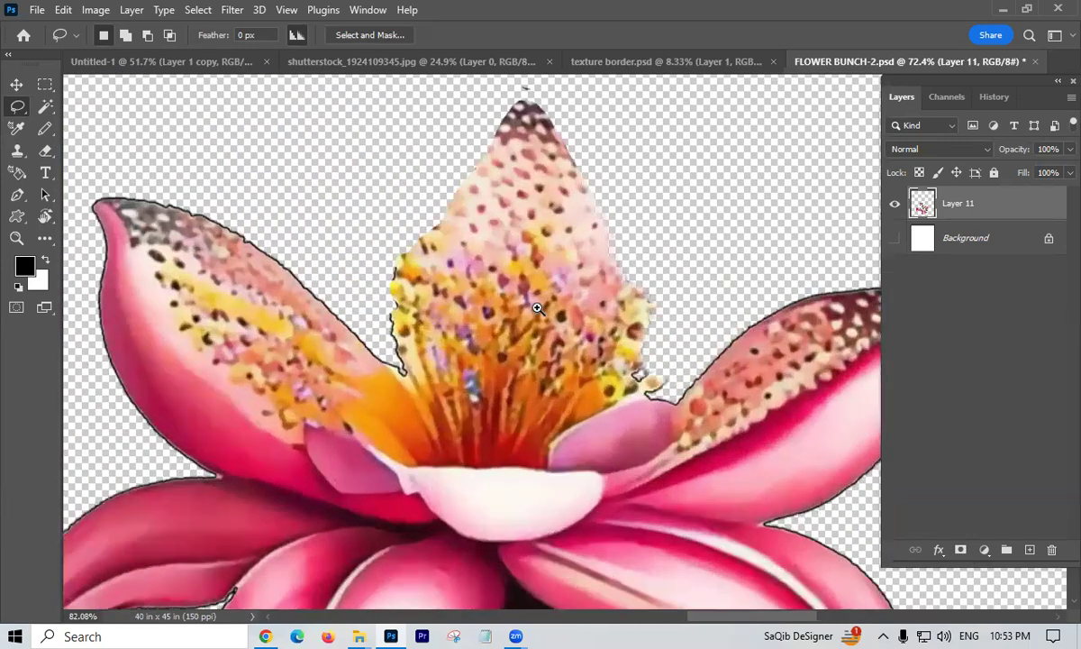
scroll(537, 308, down, 8)
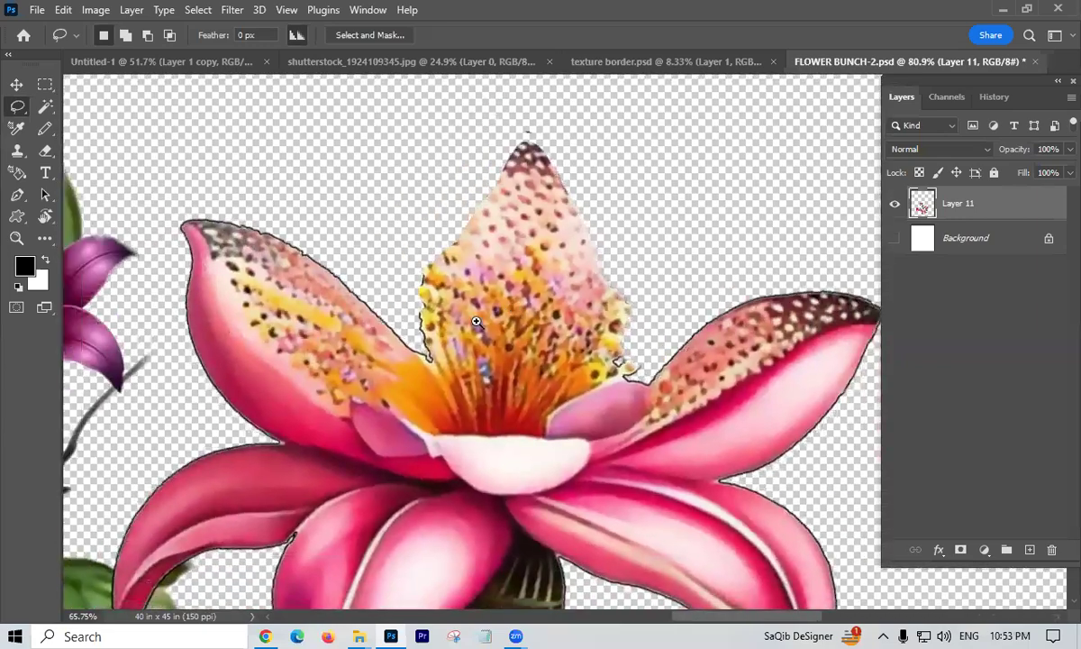
scroll(403, 268, up, 5)
scroll(447, 281, down, 1)
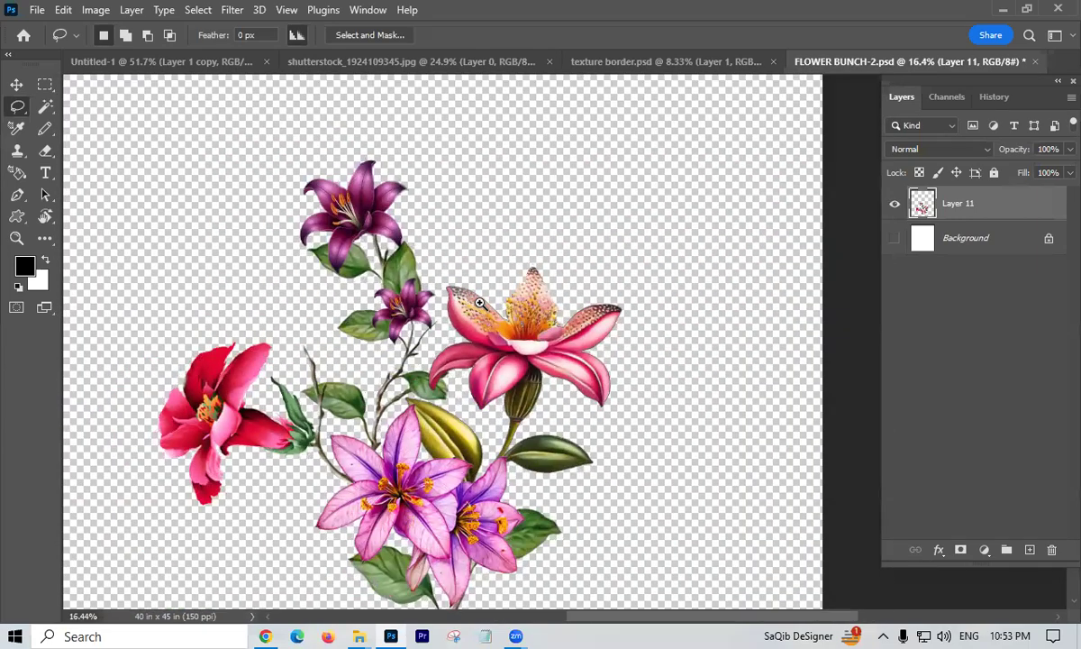
- Lasso the dark outline along the top of the pink lily's left spotted petal, delete it, and deselect
scroll(602, 287, up, 4)
scroll(602, 286, up, 2)
mouse_move(267, 128)
mouse_down()
mouse_move(231, 141)
mouse_move(210, 173)
mouse_move(224, 179)
mouse_move(257, 160)
mouse_move(362, 167)
mouse_move(642, 294)
mouse_move(724, 237)
mouse_move(563, 126)
mouse_up()
key(Delete)
key(ctrl+d)
- Lasso and remove the outline along the left petal's inner edge, down to the base of the central petal
mouse_move(523, 213)
mouse_down()
mouse_move(703, 312)
mouse_move(762, 423)
mouse_move(804, 475)
mouse_move(705, 431)
mouse_move(593, 312)
mouse_move(467, 216)
mouse_move(455, 192)
mouse_up()
alt+drag(487, 233, 721, 410)
mouse_move(514, 244)
alt+mouse_down()
mouse_move(662, 374)
mouse_move(739, 477)
alt+mouse_up()
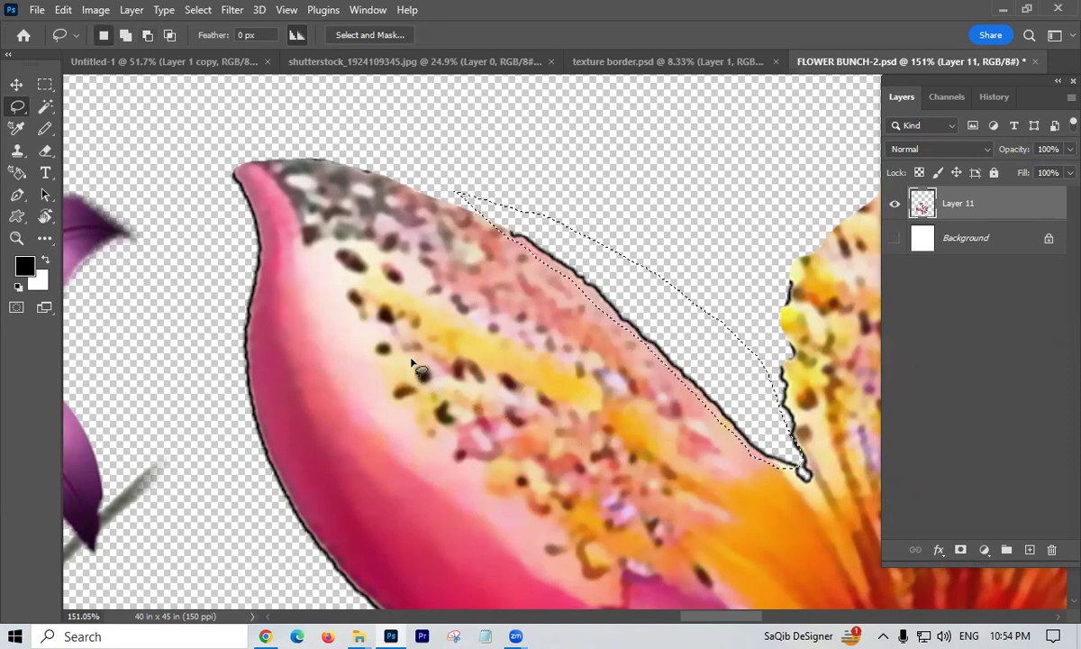
scroll(492, 174, down, 5)
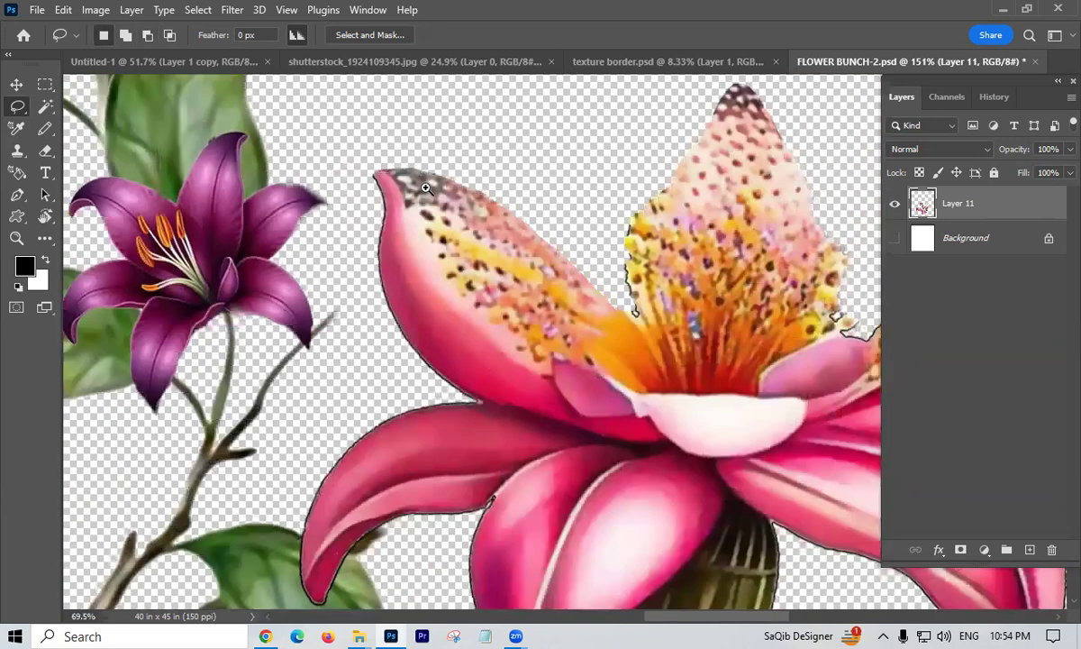
- Compare the trimmed edge of the pink lily's left spotted petal with the dark outline remaining on its right petal
scroll(439, 208, up, 3)
scroll(439, 208, down, 2)
scroll(442, 212, up, 2)
scroll(442, 212, down, 2)
scroll(420, 206, down, 1)
scroll(477, 207, down, 1)
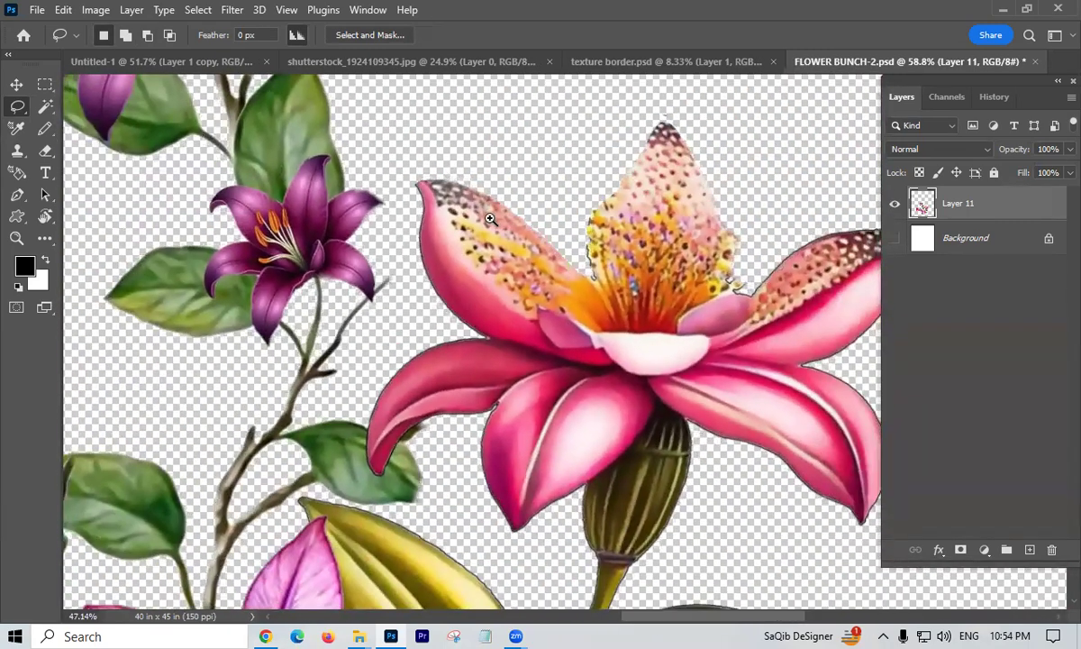
scroll(497, 209, down, 2)
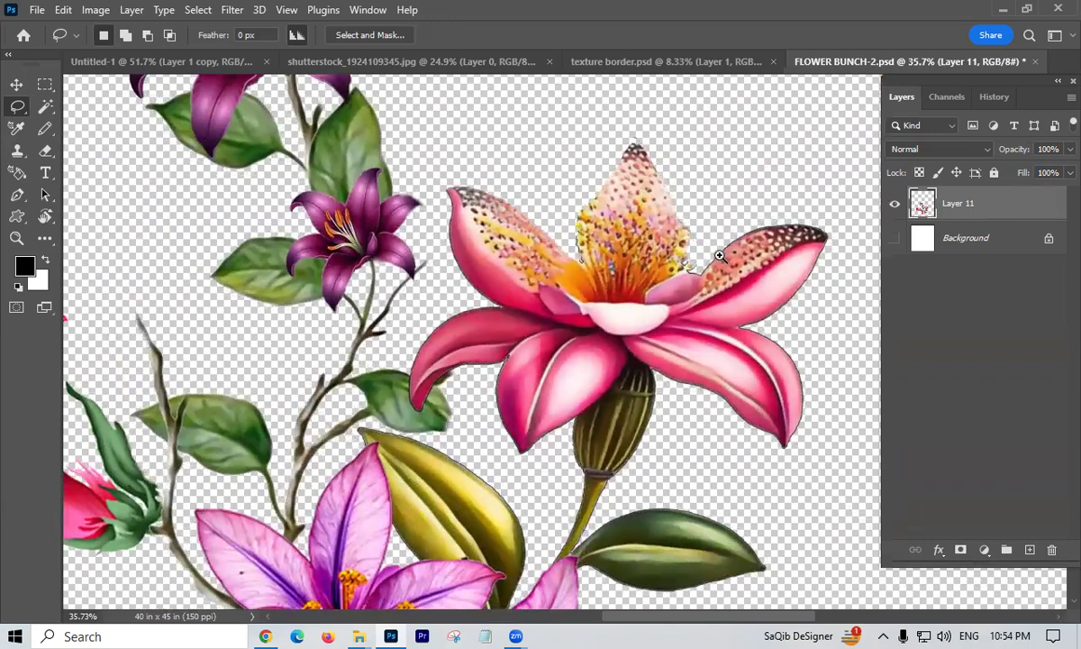
scroll(703, 238, up, 5)
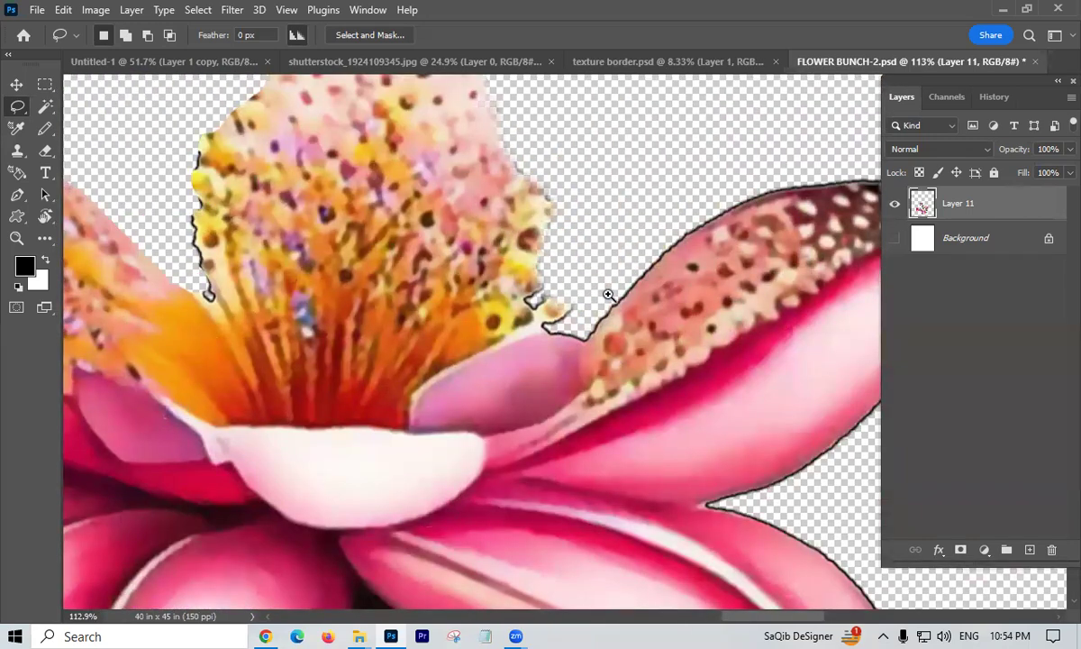
scroll(608, 296, down, 3)
drag(527, 239, 438, 164)
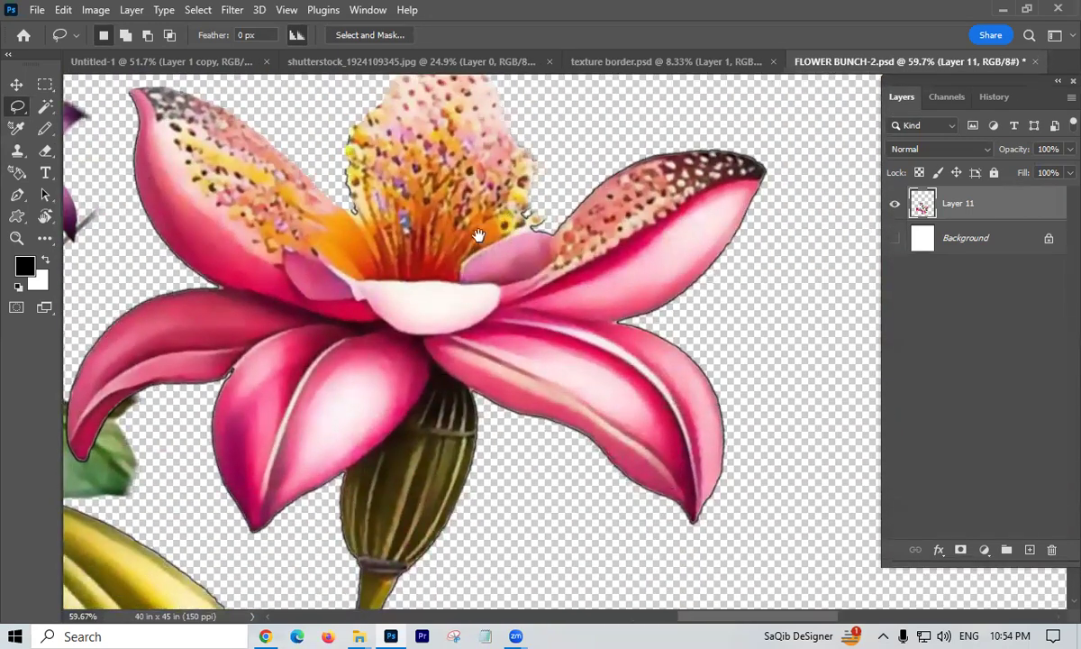
- Inspect the pink lily's lower petals and centre up close for leftover outlines, and review the flower within the whole bunch
scroll(272, 374, up, 1)
scroll(273, 374, up, 5)
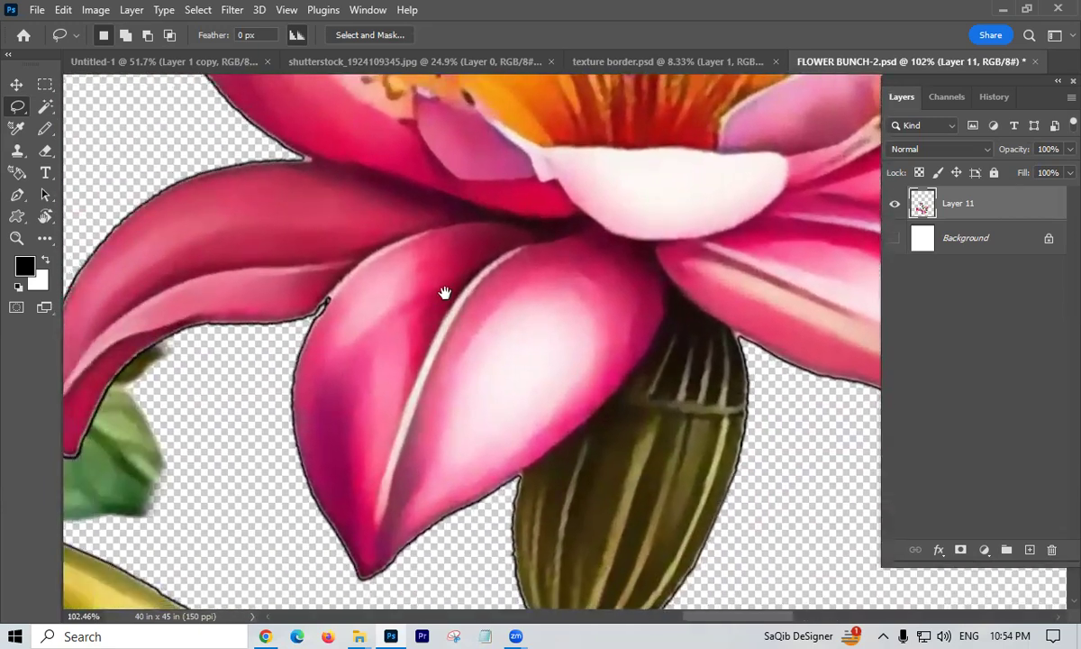
scroll(478, 237, down, 4)
scroll(456, 224, up, 3)
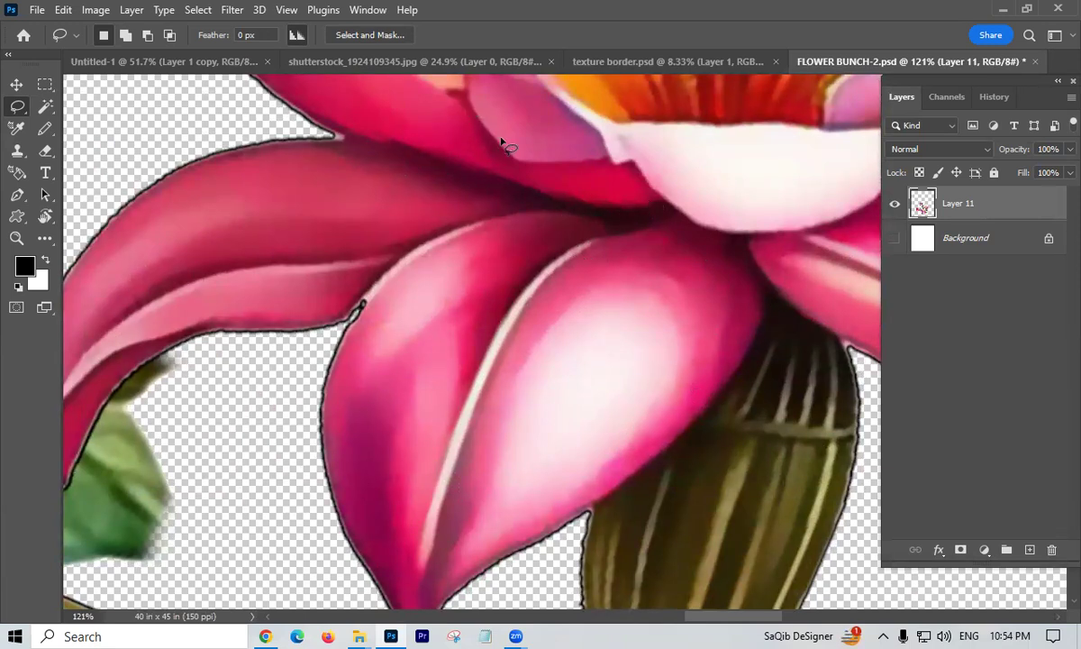
scroll(452, 209, down, 3)
scroll(453, 210, down, 1)
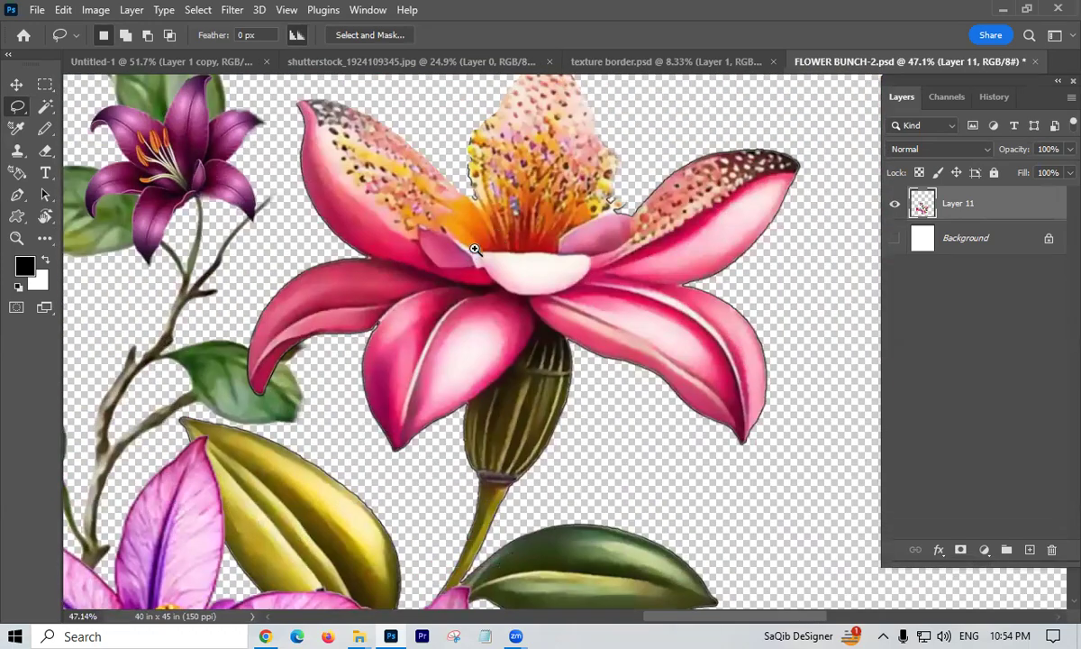
scroll(595, 198, up, 4)
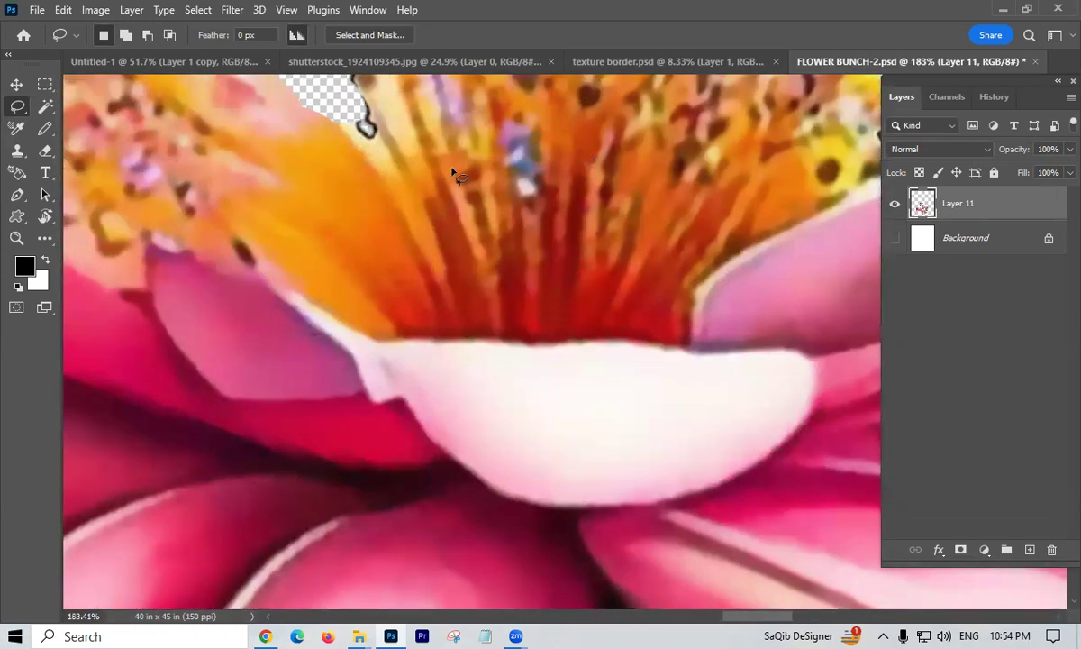
scroll(411, 239, down, 3)
scroll(411, 239, down, 2)
scroll(386, 236, up, 1)
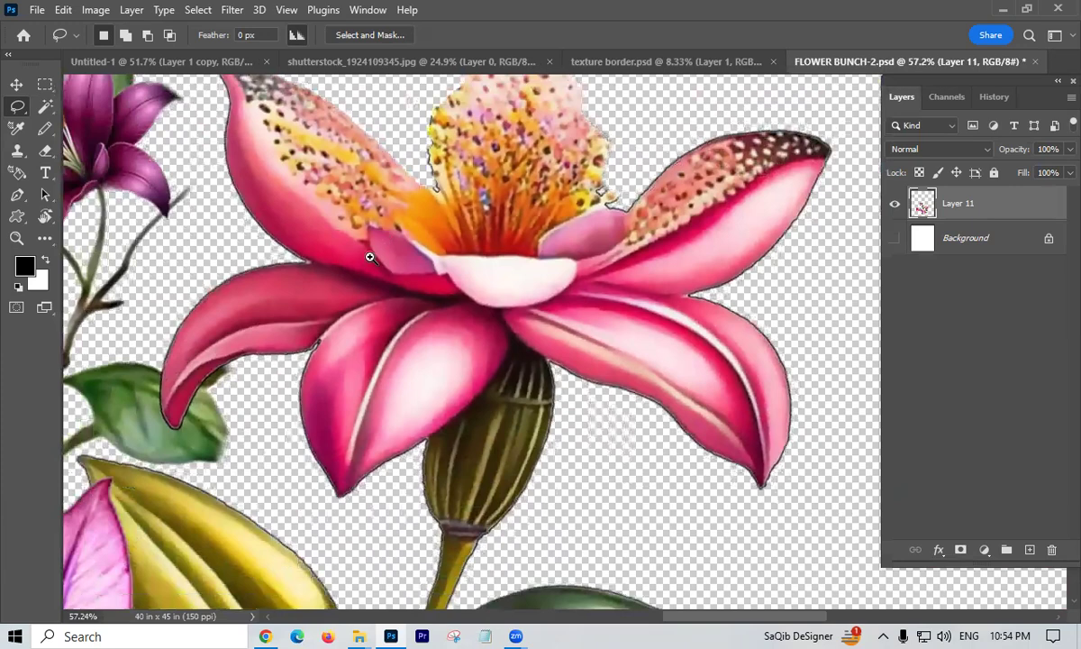
scroll(261, 210, down, 3)
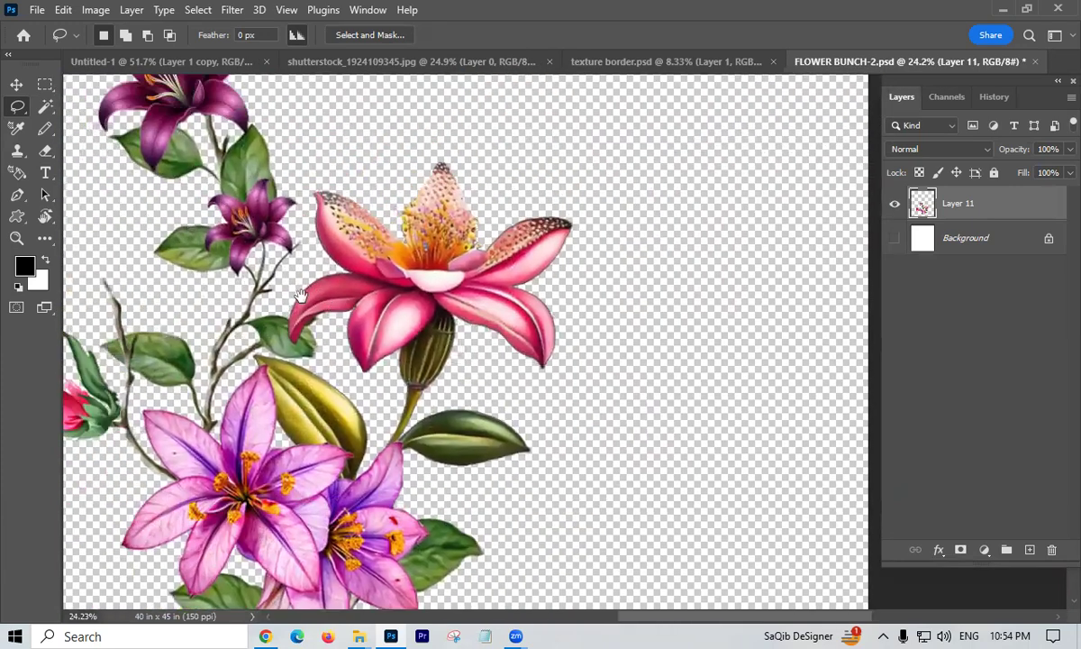
scroll(430, 264, up, 2)
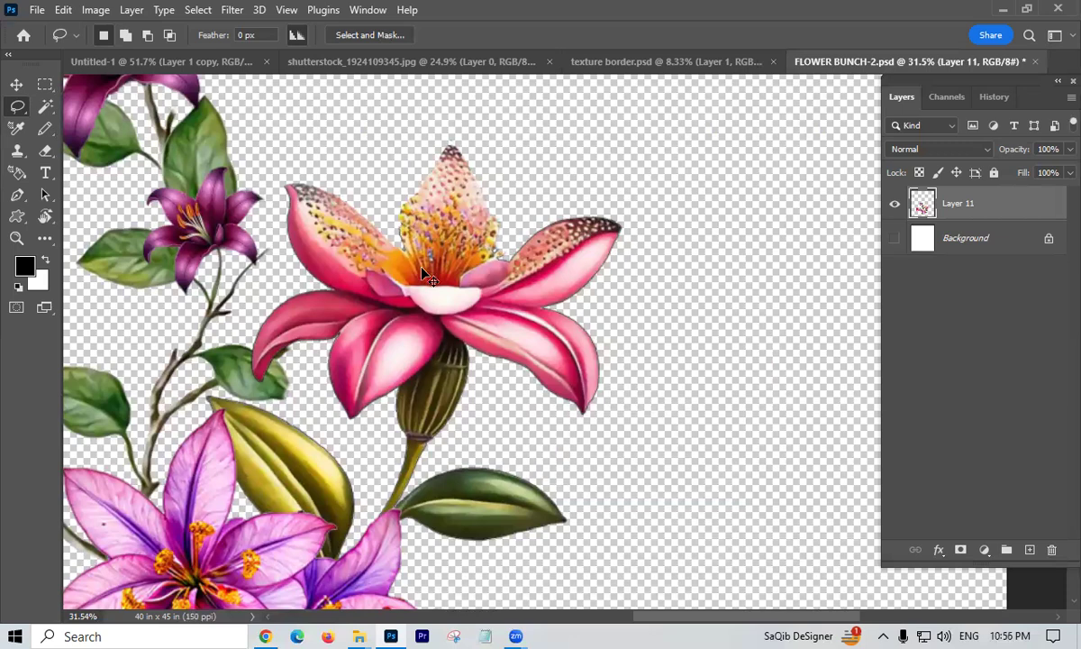
key(ctrl+minus)
key(ctrl+minus)
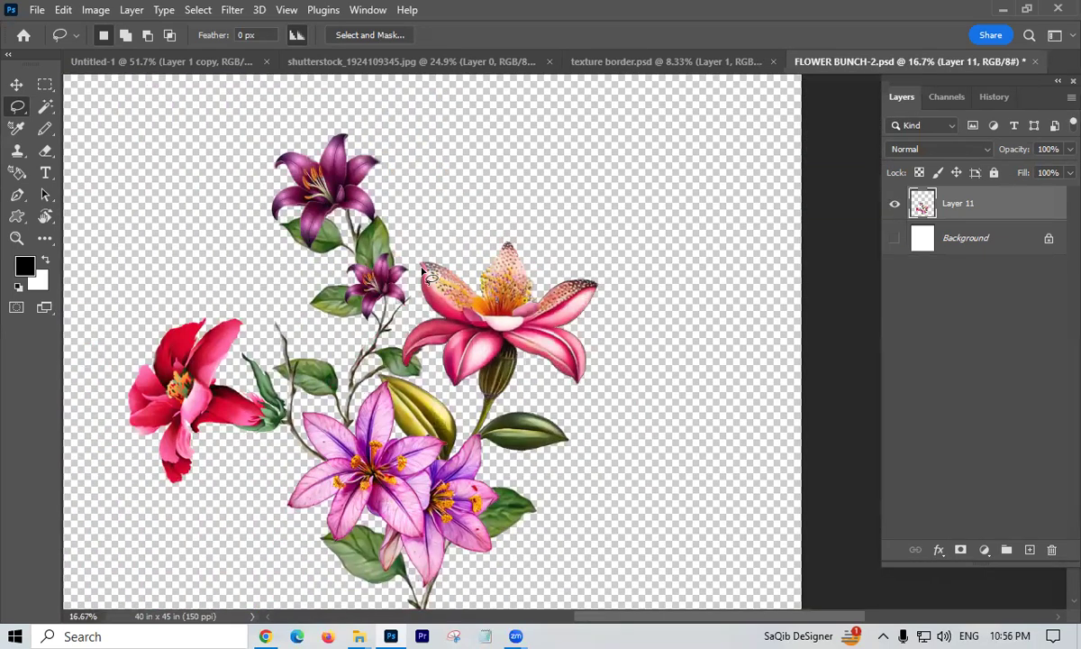